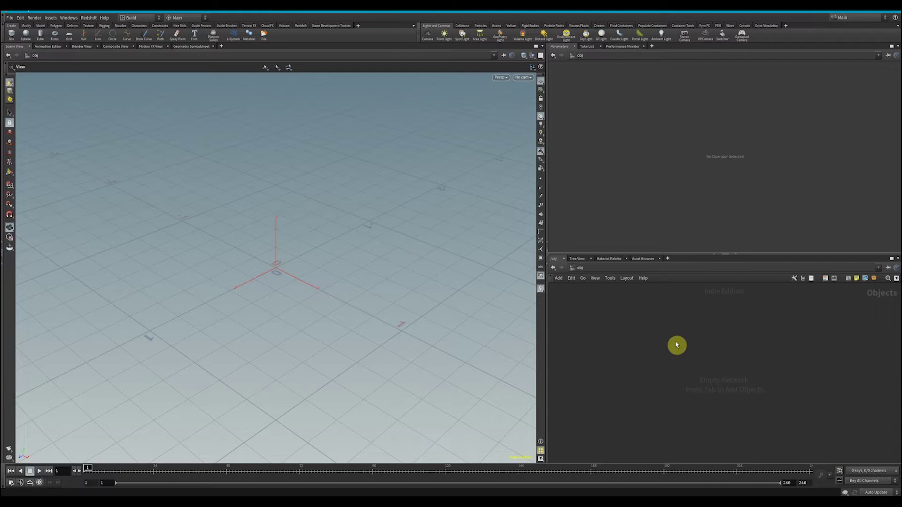
Step: Bring up the Tab add-node menu over the empty /obj network
key("Tab")
key("Tab")
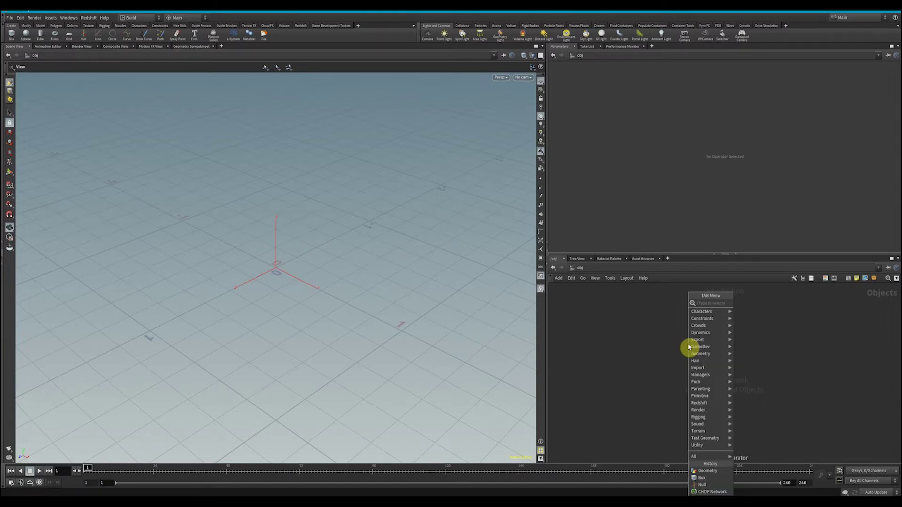
Step: Add a geo1 Geometry object and place a box1 Box node inside it
mouse_move(691, 349)
key("Return")
double_click(689, 346)
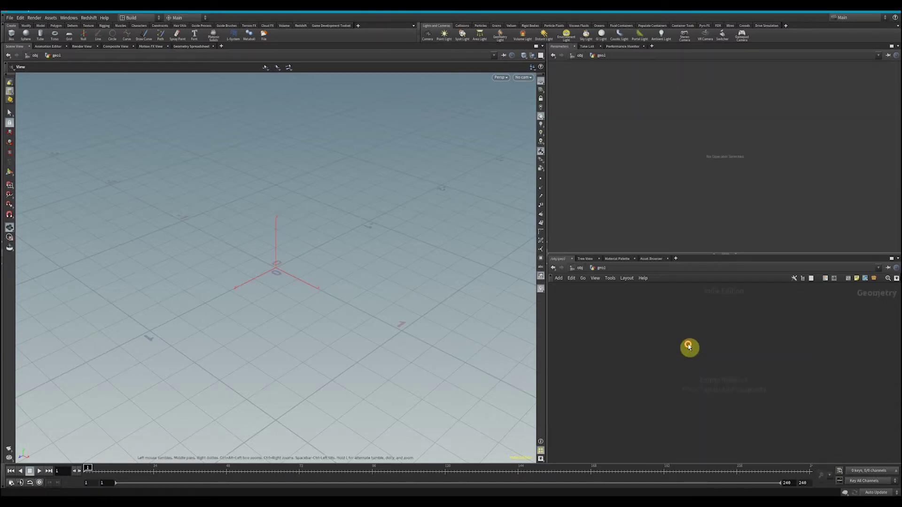
key("Tab")
type("box")
key("Return")
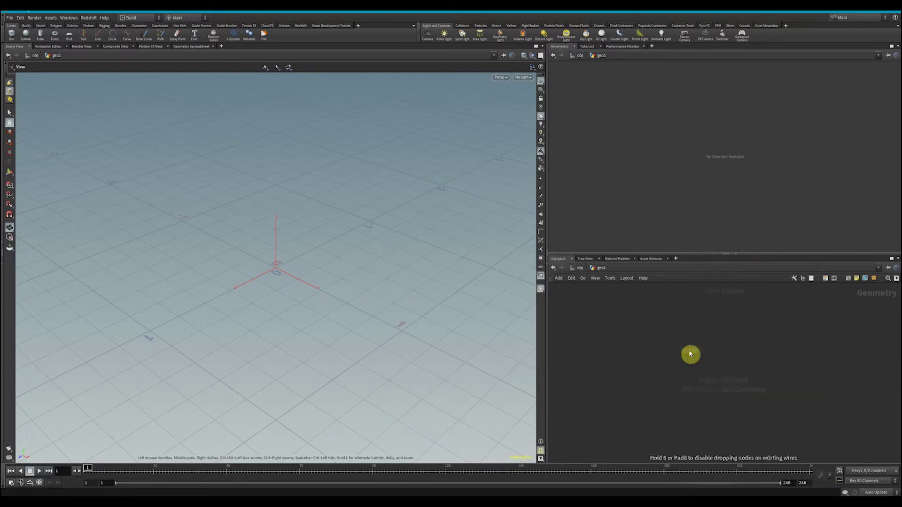
left_click(691, 353)
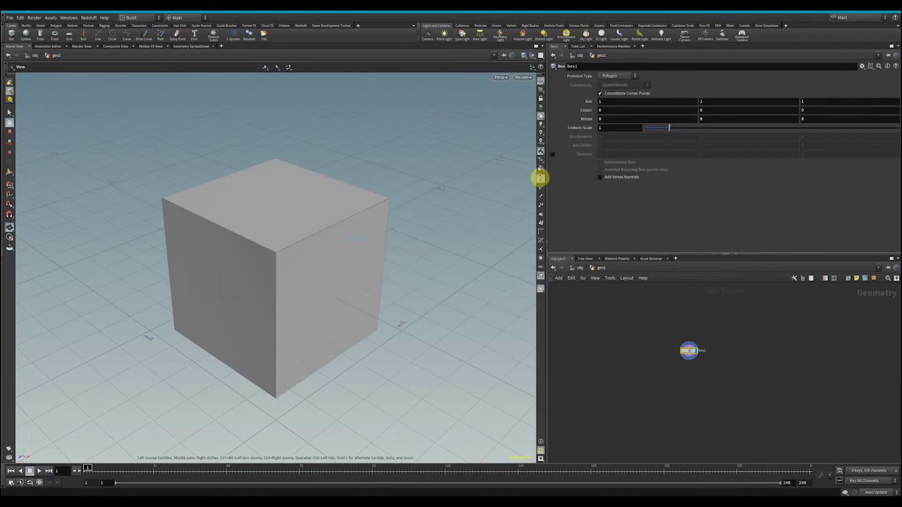
Step: Turn on point display and orbit around the cube to view its corner points
left_click(540, 178)
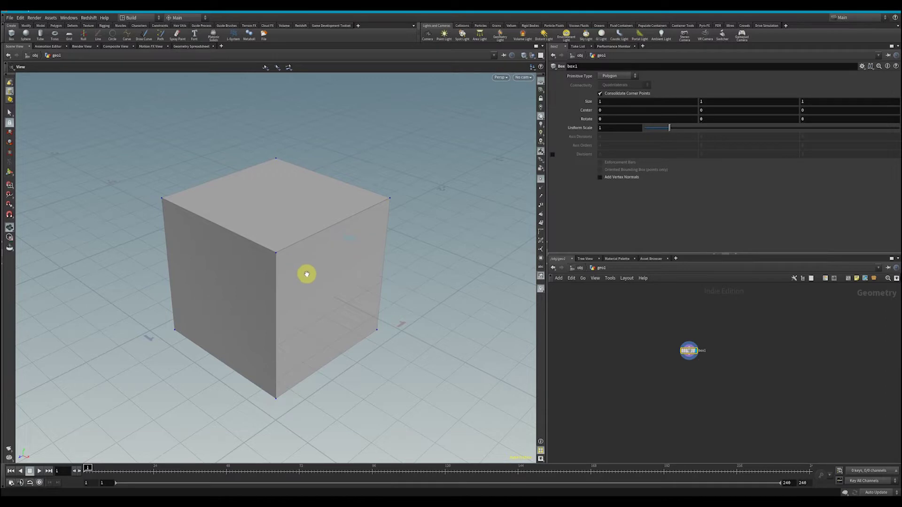
left_click_drag(307, 274, 296, 240)
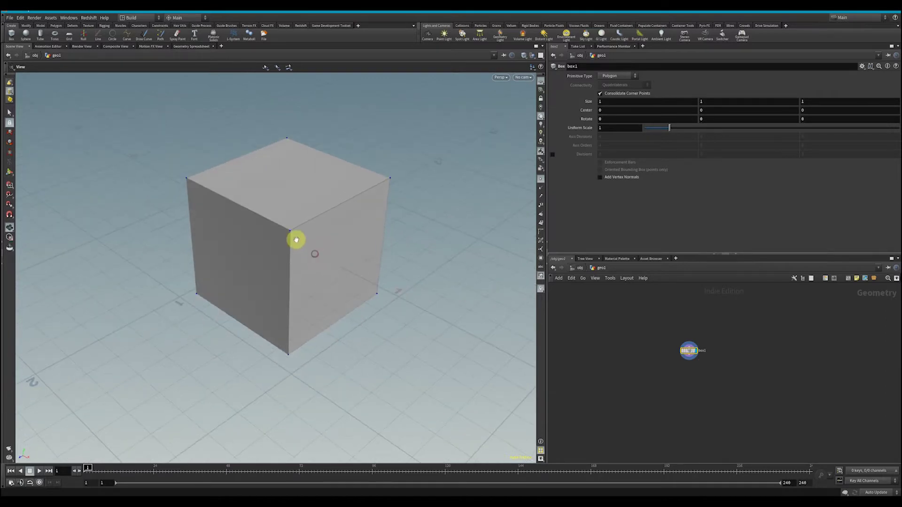
left_click_drag(360, 244, 286, 214)
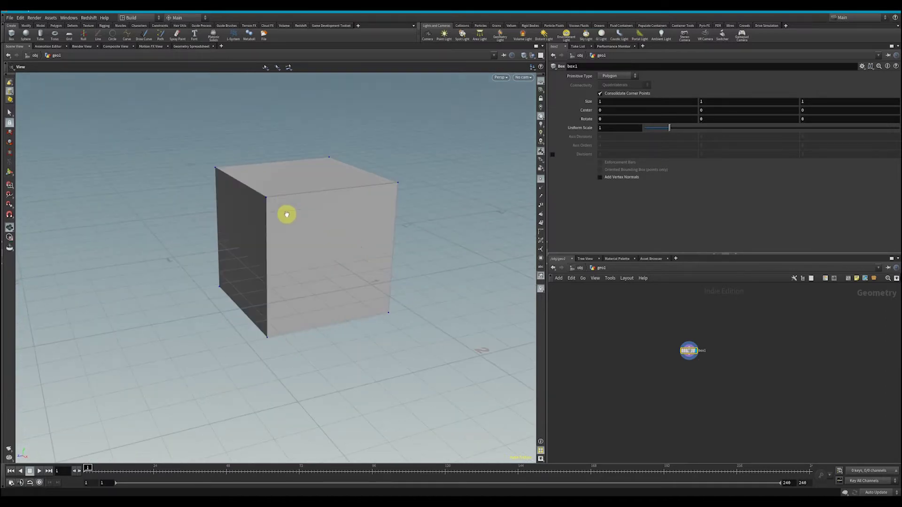
left_click_drag(410, 221, 302, 183)
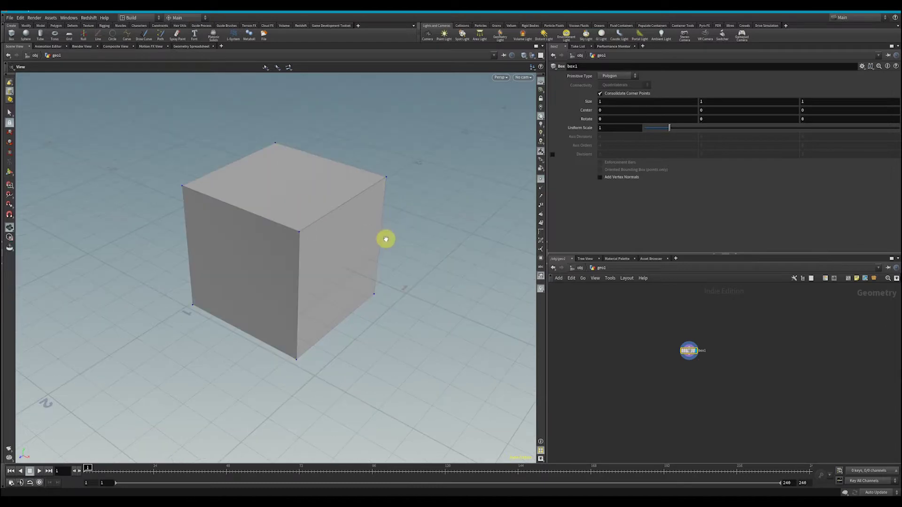
left_click_drag(386, 239, 281, 211)
key("v")
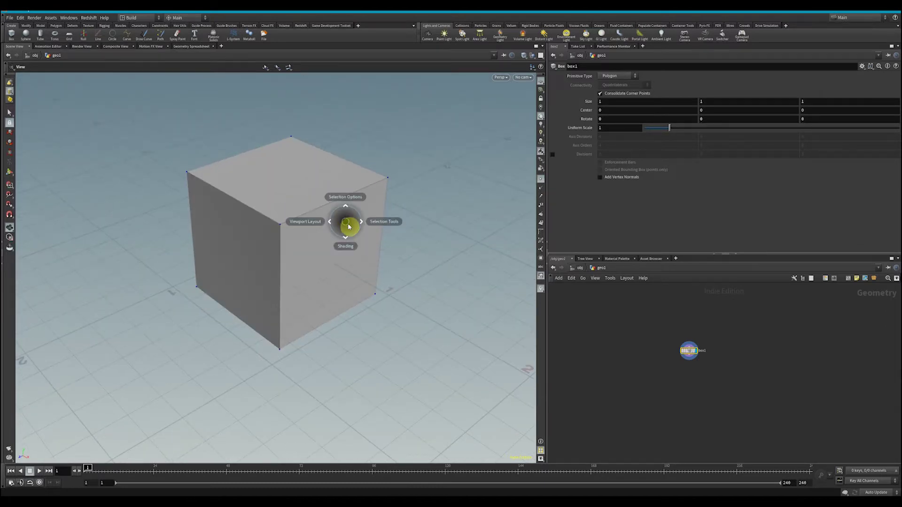
key("Escape")
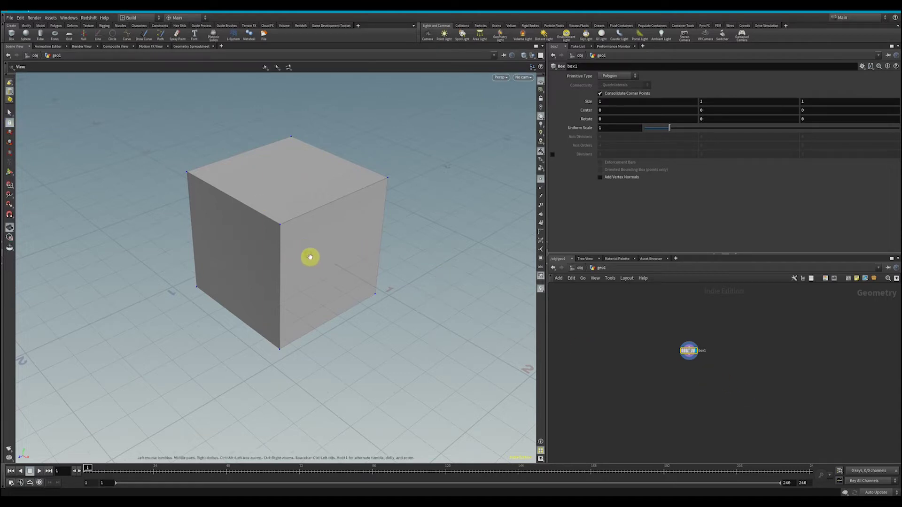
left_click_drag(310, 257, 357, 263)
Step: Check box1's info: 8 points and 6 primitives
key("s")
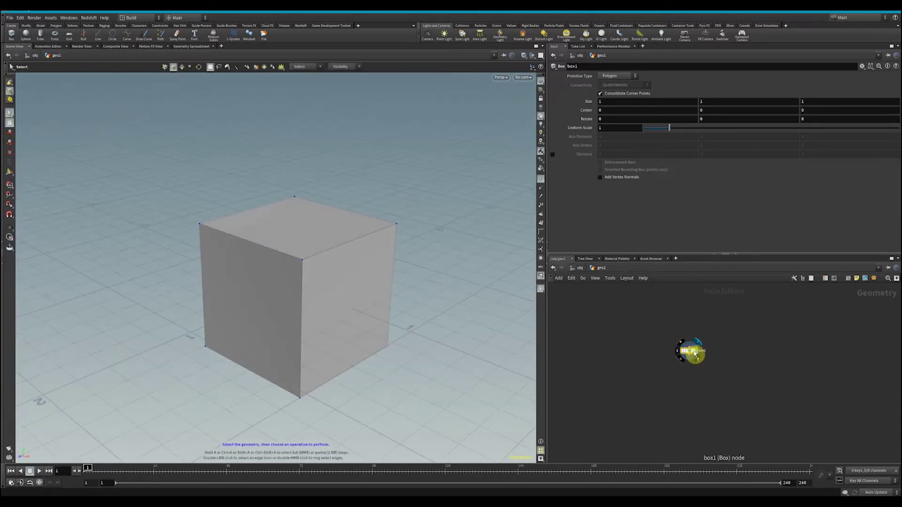
middle_click(689, 354)
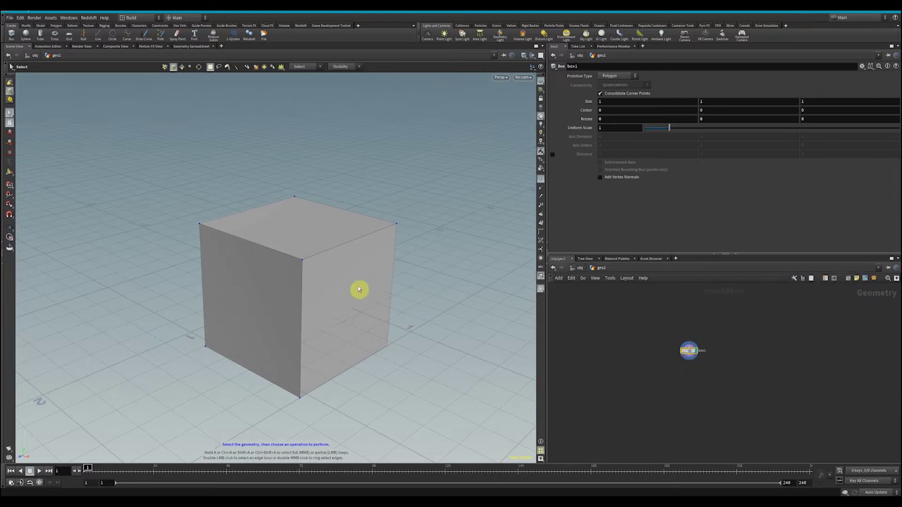
key("Escape")
mouse_move(363, 277)
left_mouse_down()
mouse_move(371, 270)
mouse_move(367, 285)
left_mouse_up()
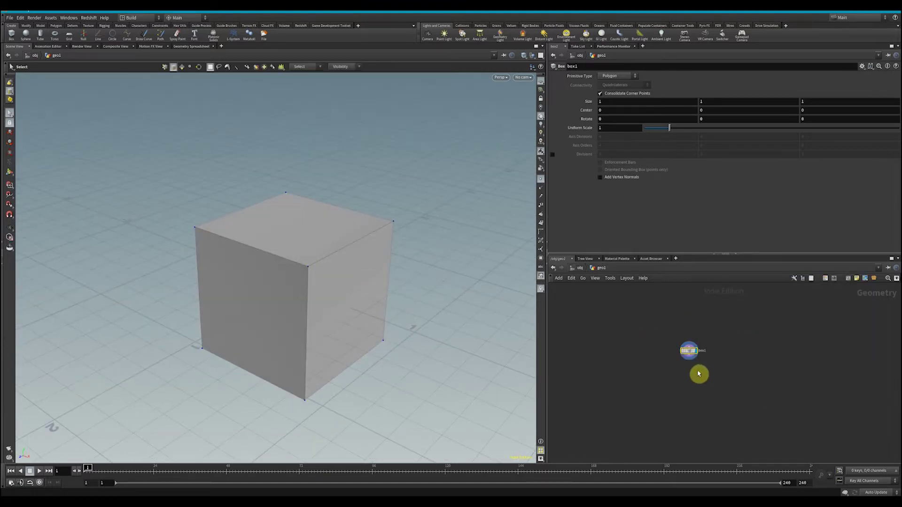
Step: Add a subdivide1 node under box1 and set its display flag
key("Tab")
type("subdiv")
key("Return")
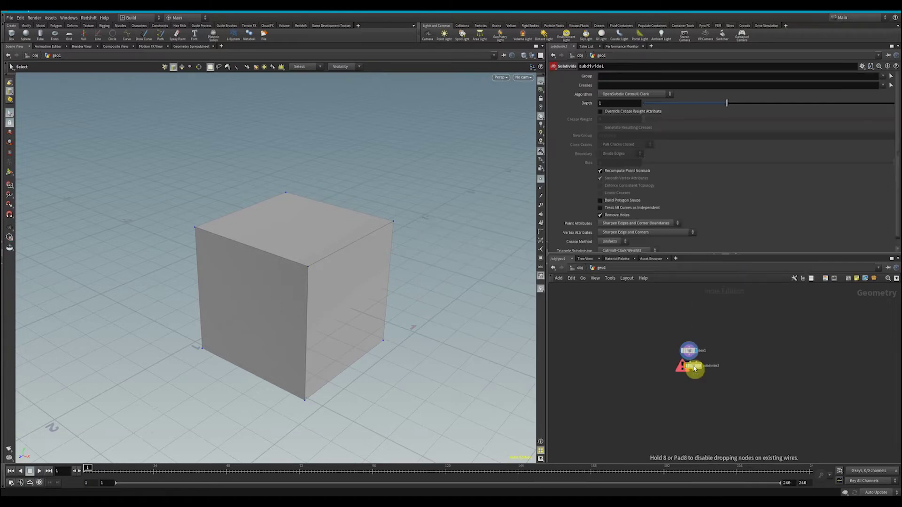
left_click(695, 368)
scroll(694, 368, "up", 3)
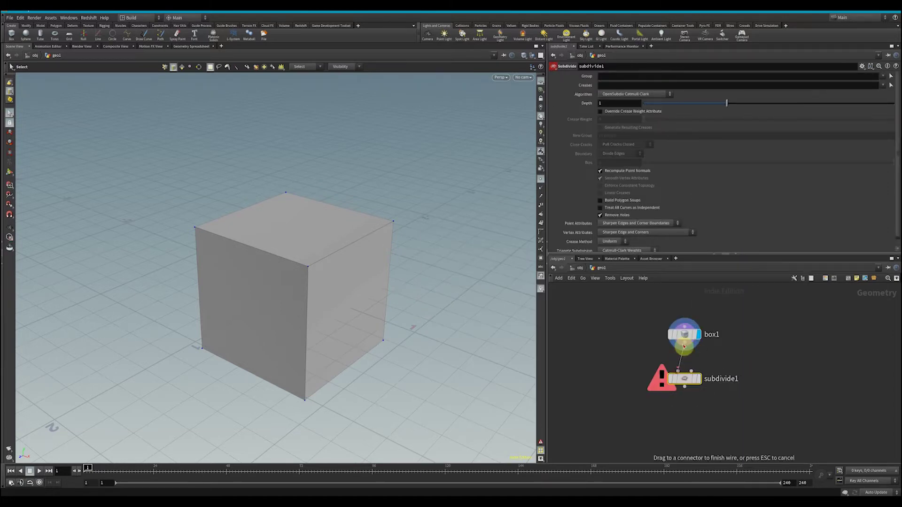
left_click(700, 380)
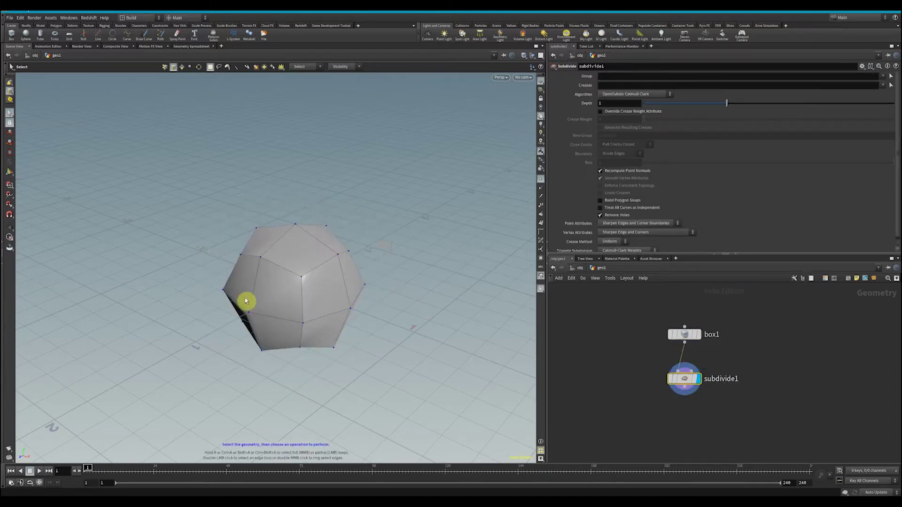
Step: Compare subdivide1's 26 points with box1's point and primitive counts
middle_click(686, 382)
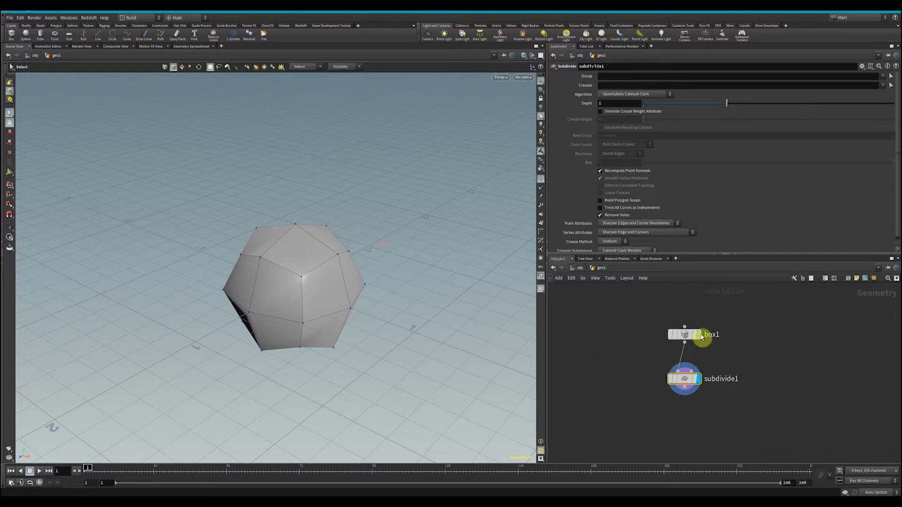
middle_click(686, 336)
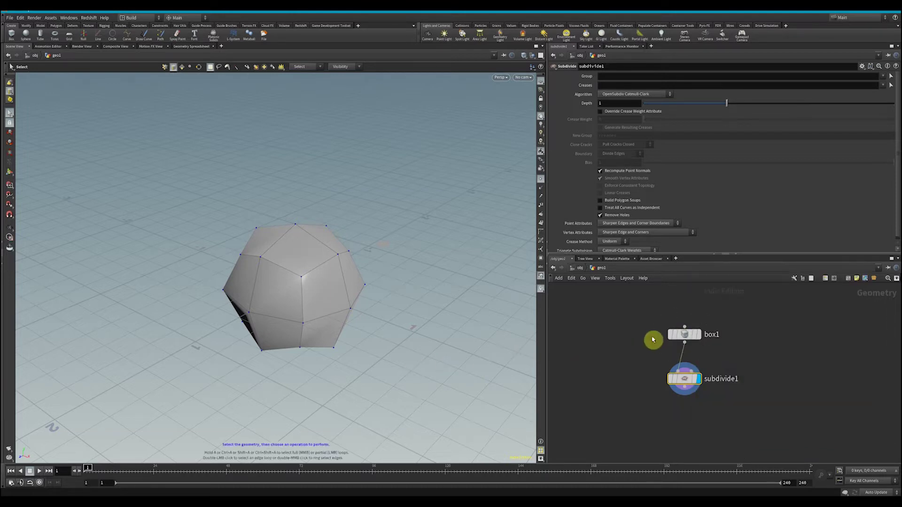
left_click_drag(300, 270, 390, 273, "alt")
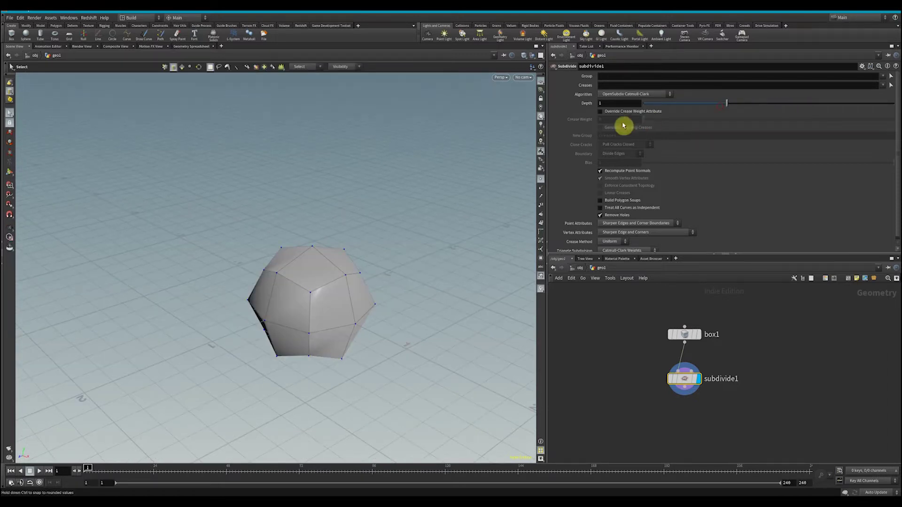
left_click(600, 111)
left_click_drag(646, 120, 753, 121)
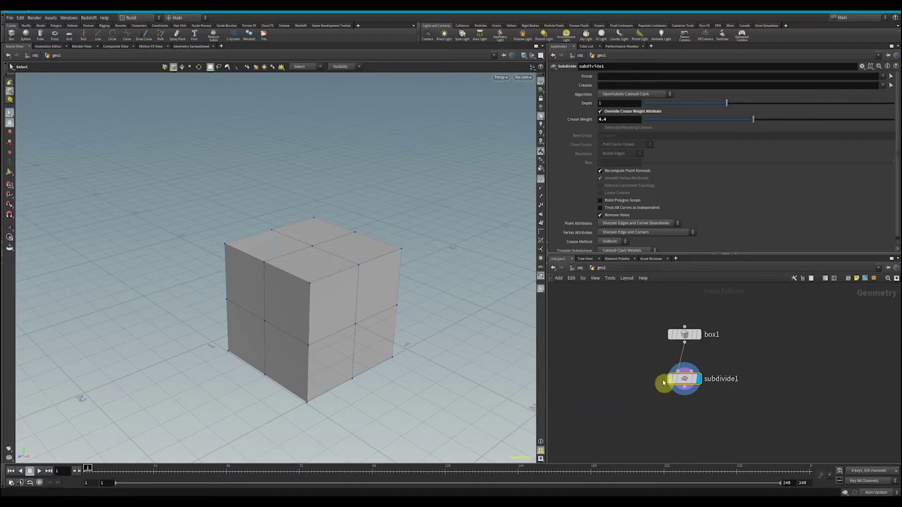
mouse_move(670, 379)
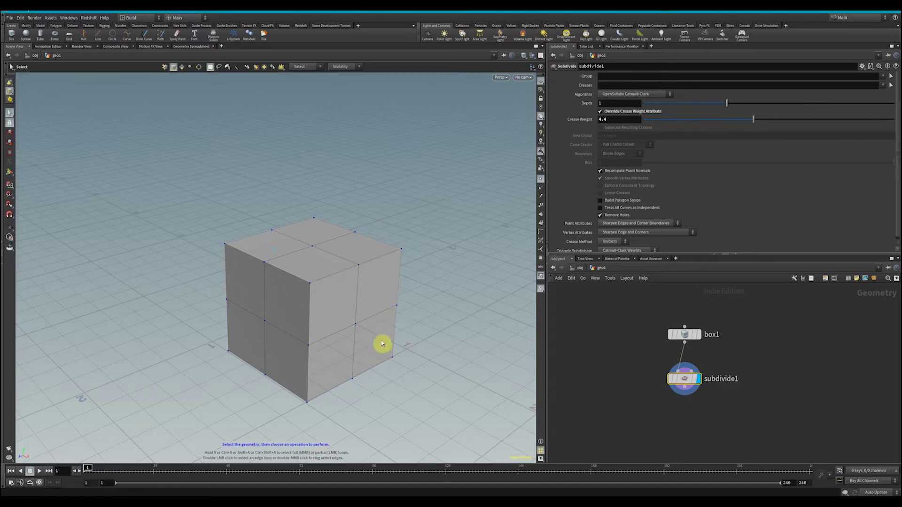
left_click_drag(344, 272, 397, 257)
key("s")
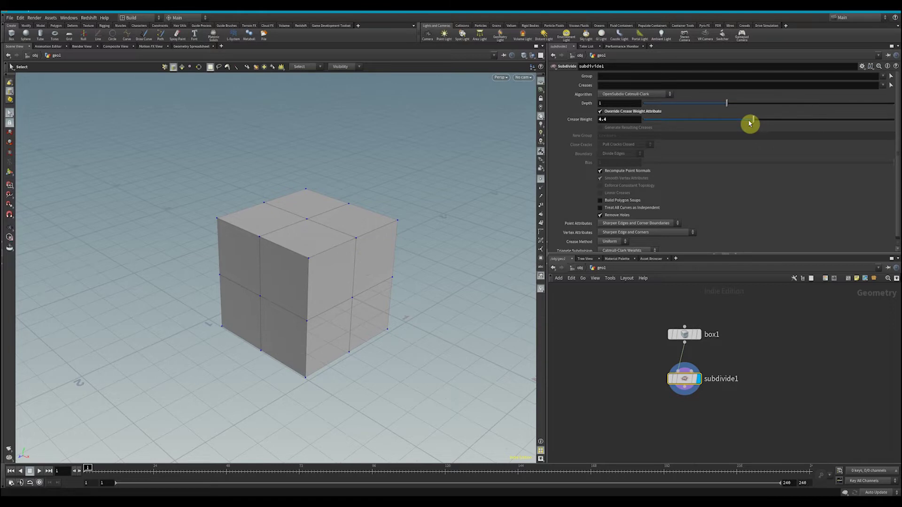
left_click_drag(750, 123, 607, 121)
left_click(598, 112)
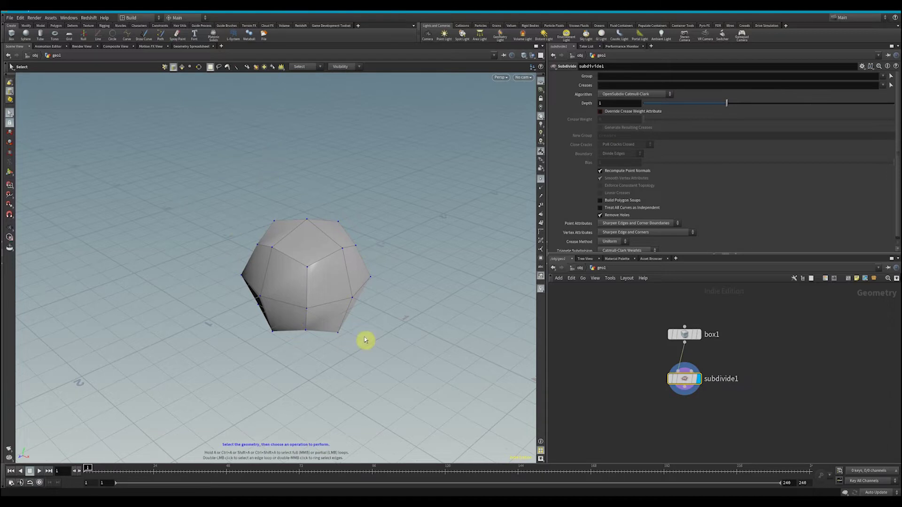
Step: Set subdivide1's Depth to 4
key("Escape")
left_click_drag(354, 304, 414, 291)
left_click_drag(749, 105, 888, 107)
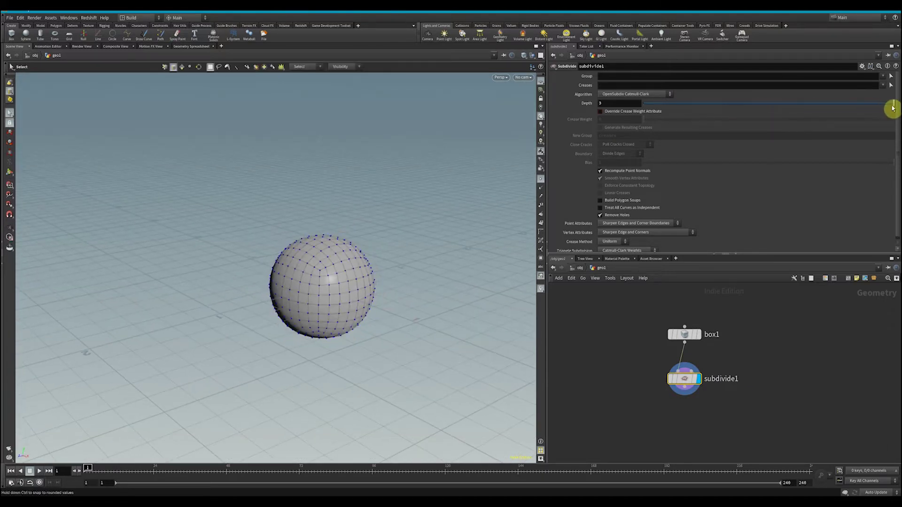
left_click(620, 103)
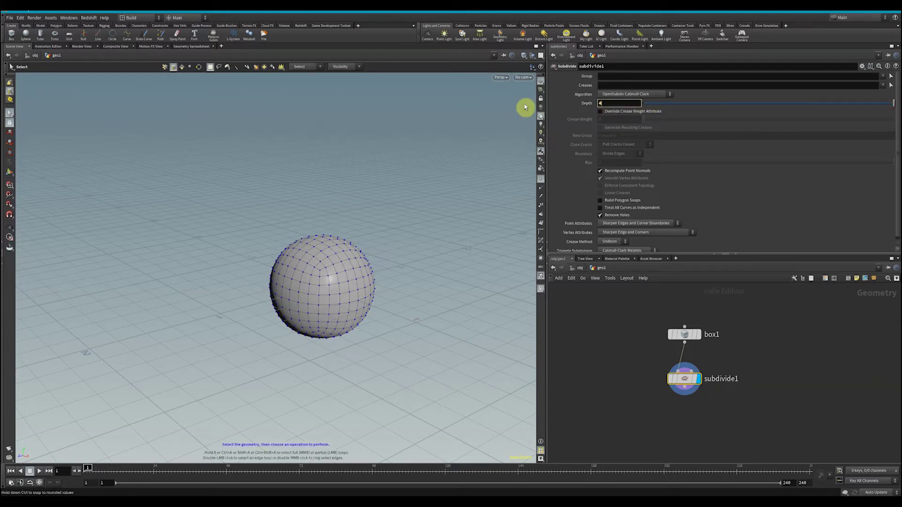
type("4")
key("Return")
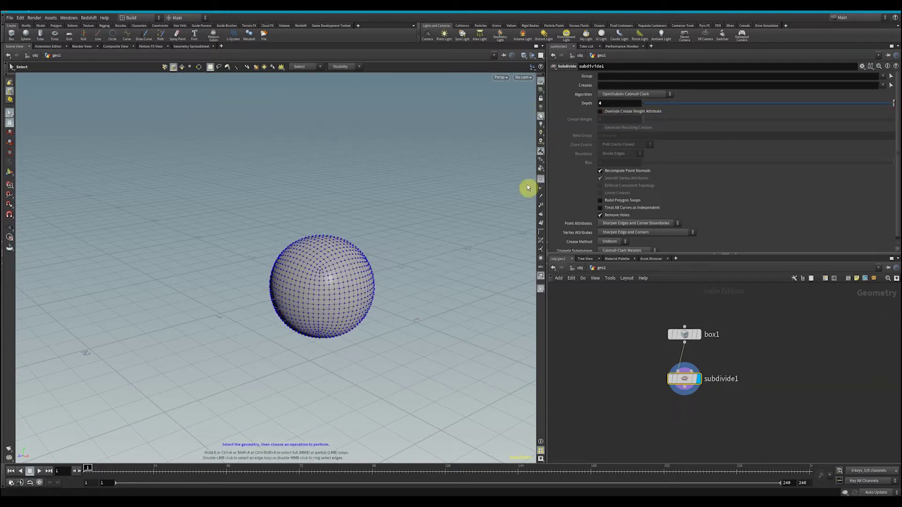
Step: Show the sphere smooth shaded without wireframe
key("Escape")
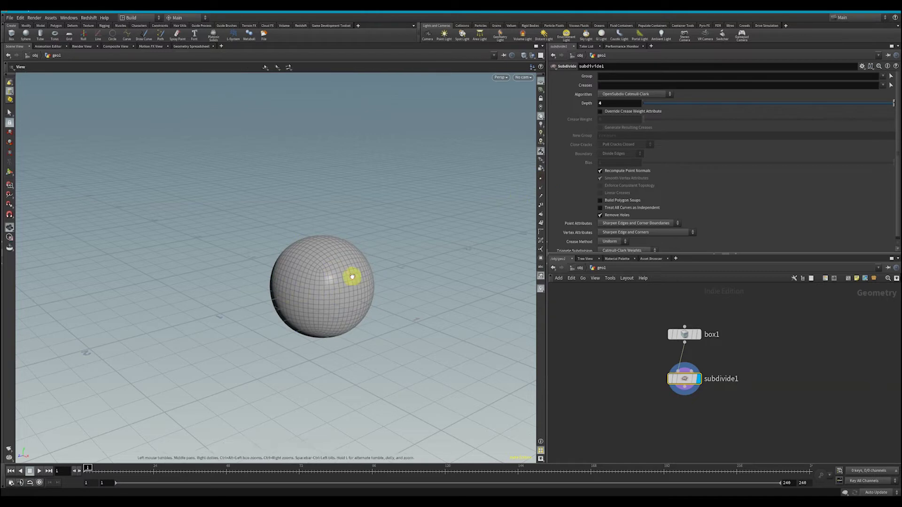
left_click_drag(352, 277, 362, 280)
key("s")
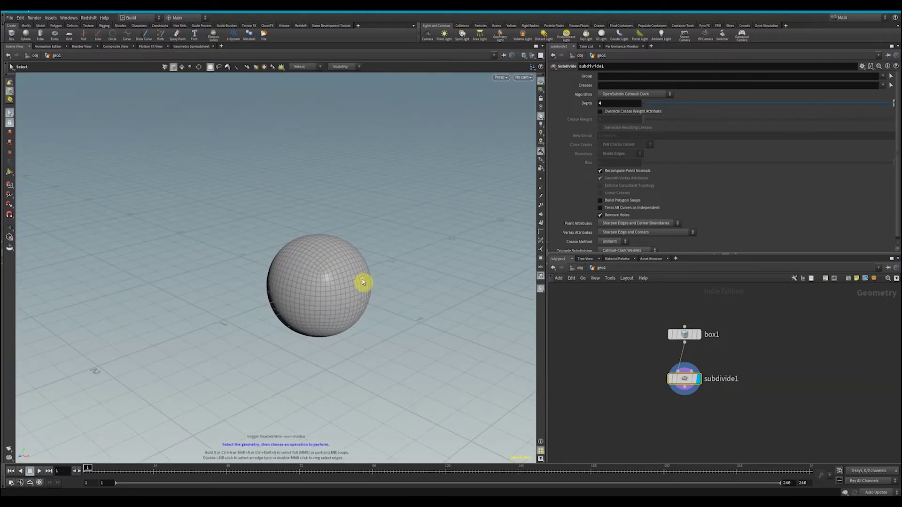
key("shift+w")
mouse_move(364, 289)
left_mouse_down("alt")
mouse_move(416, 252)
mouse_move(389, 280)
mouse_move(362, 284)
left_mouse_up("alt")
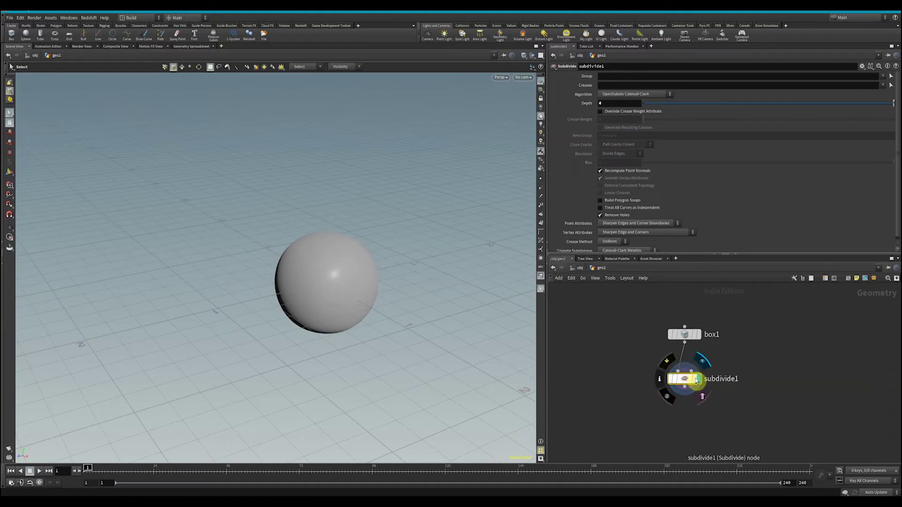
Step: Toggle display between box1 and subdivide1, comparing their point and primitive counts
middle_click(689, 381)
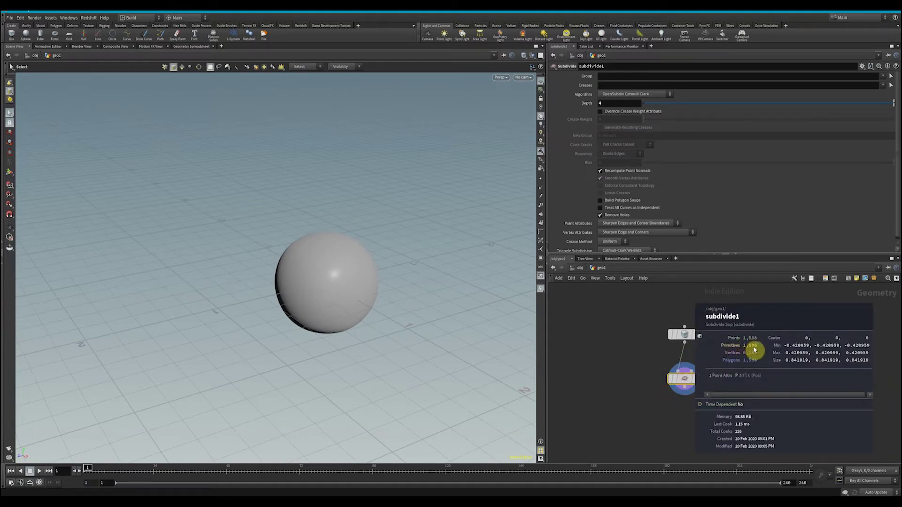
left_click(693, 334)
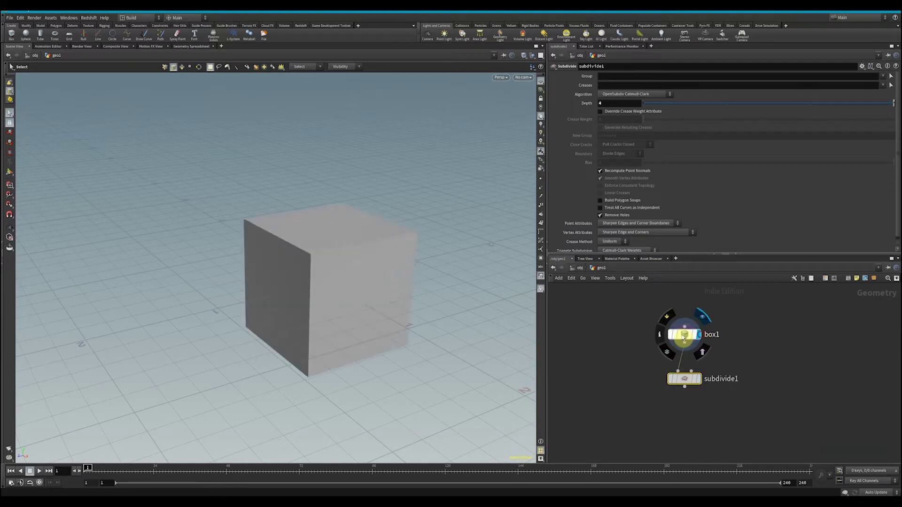
left_click(685, 336)
middle_click(686, 336)
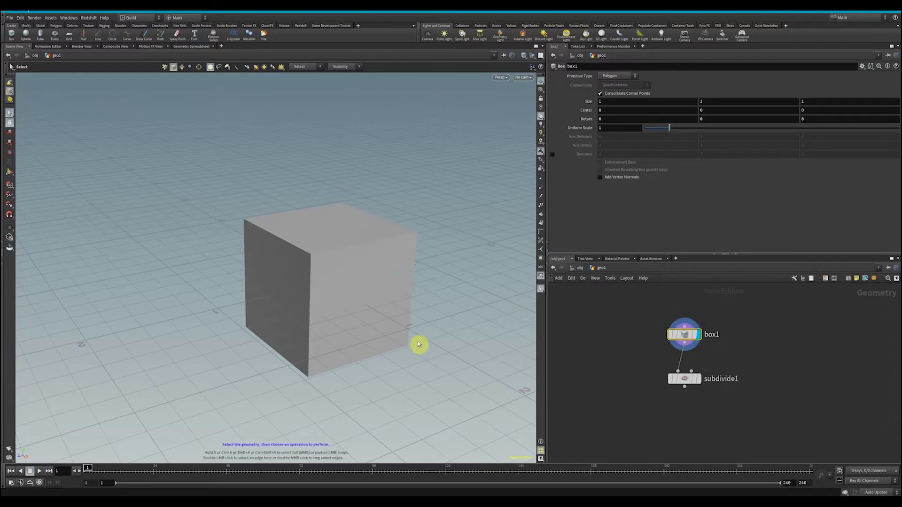
left_click(699, 379)
left_click(685, 379)
middle_click(686, 381)
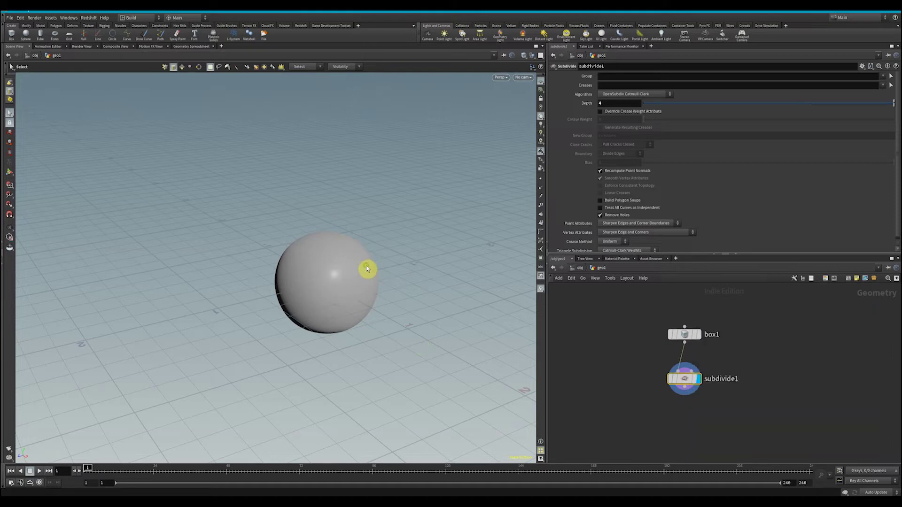
left_click(699, 334)
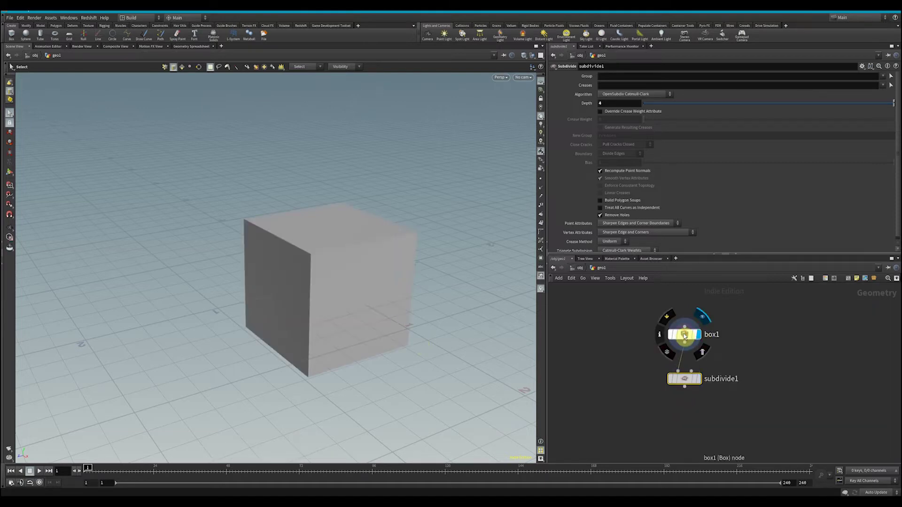
left_click(684, 336)
middle_click(684, 335)
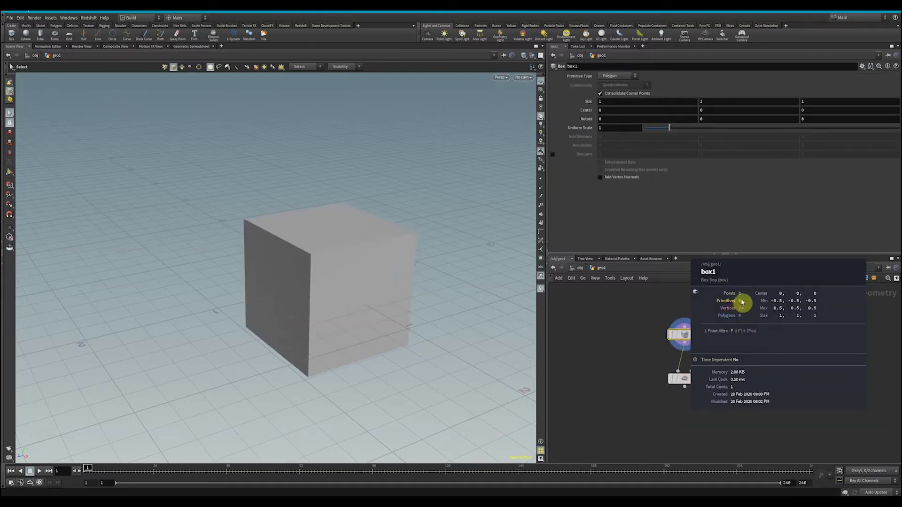
Step: Delete subdivide1 and return to the /obj level
mouse_move(703, 379)
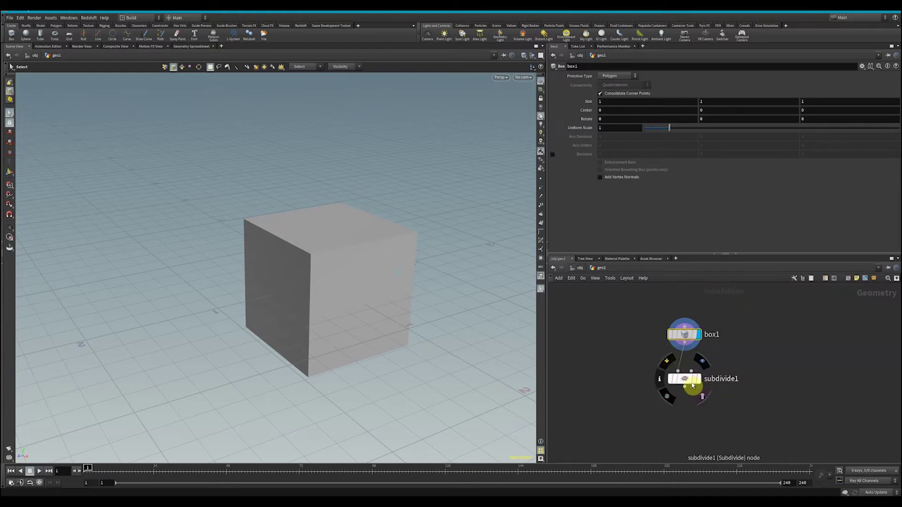
key("Delete")
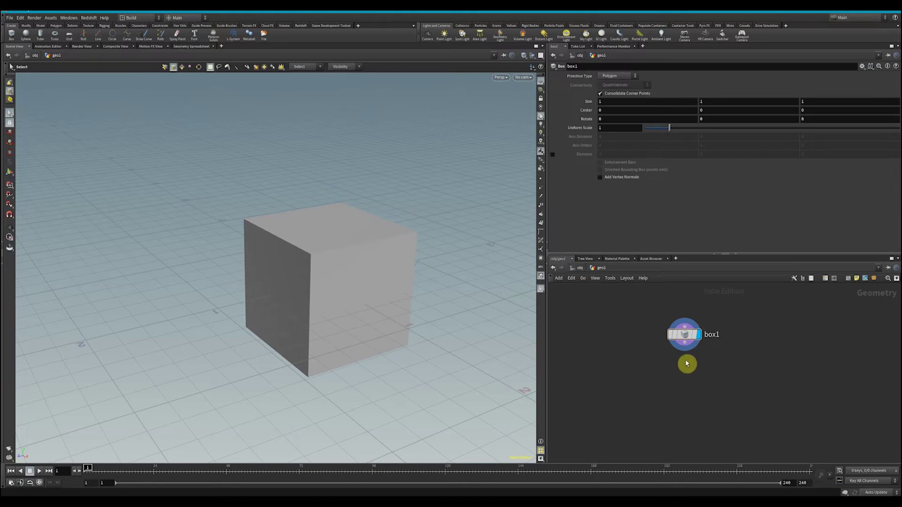
left_click(577, 269)
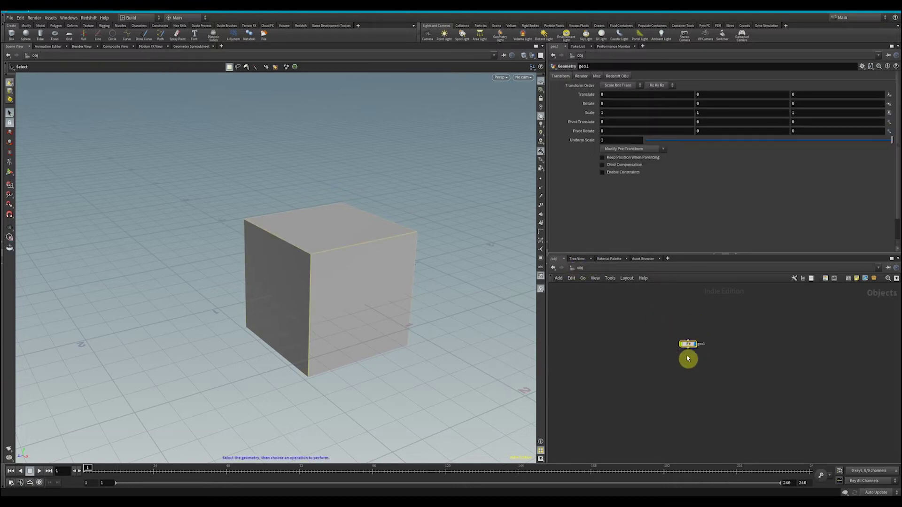
Step: Create a mantra1 Mantra node in the out network, then switch back to obj
left_click(601, 268)
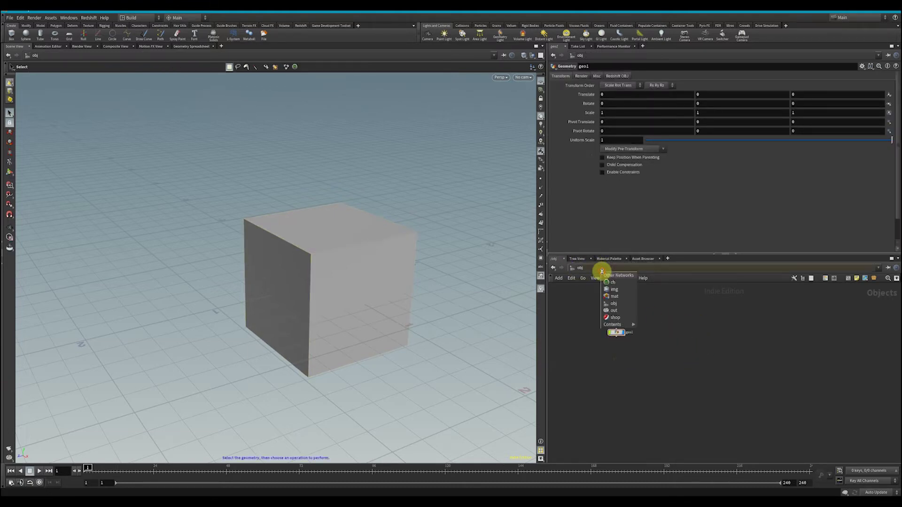
left_click(615, 310)
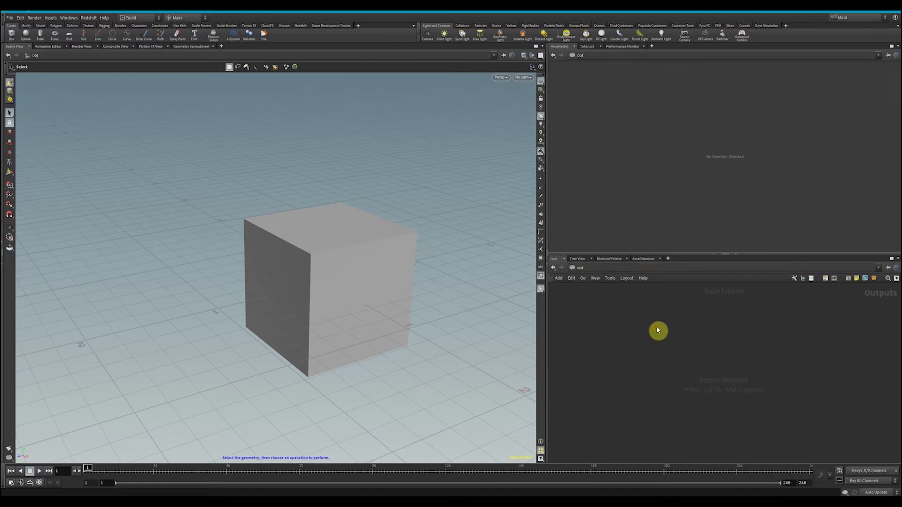
key("Tab")
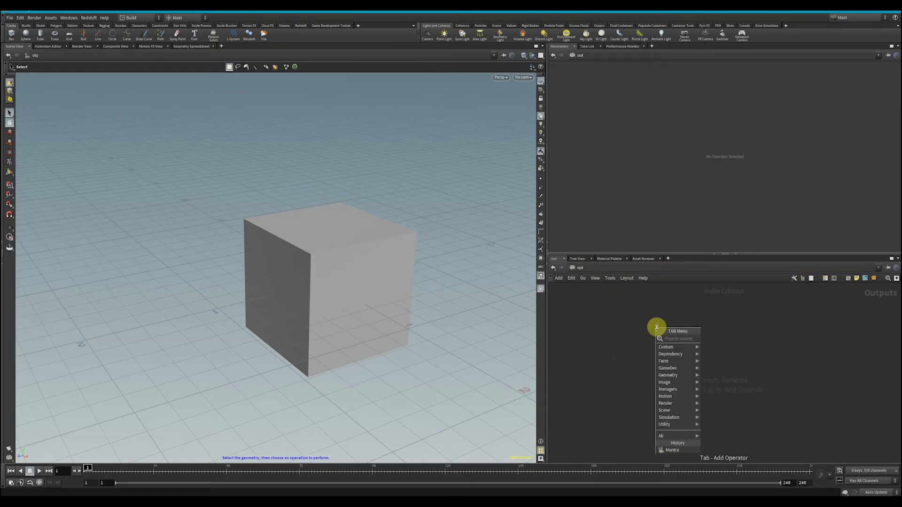
type("mantra")
key("Return")
left_click(650, 327)
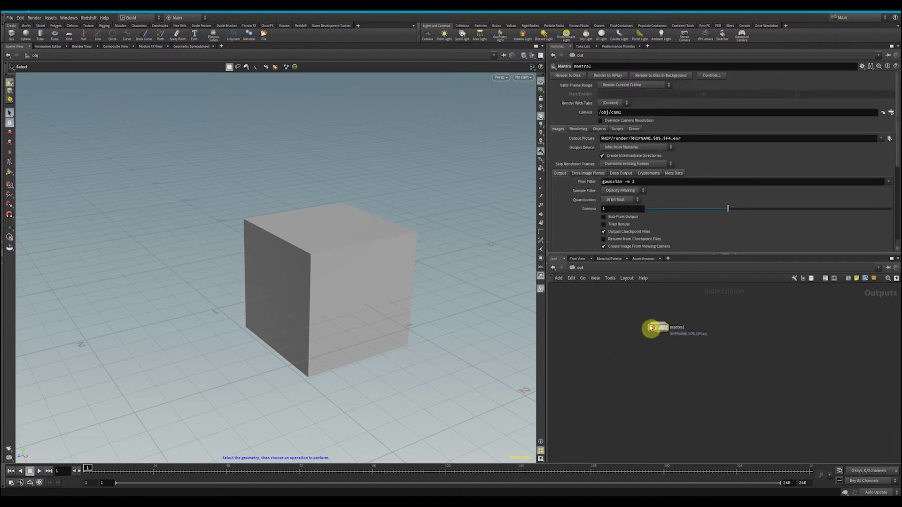
key("h")
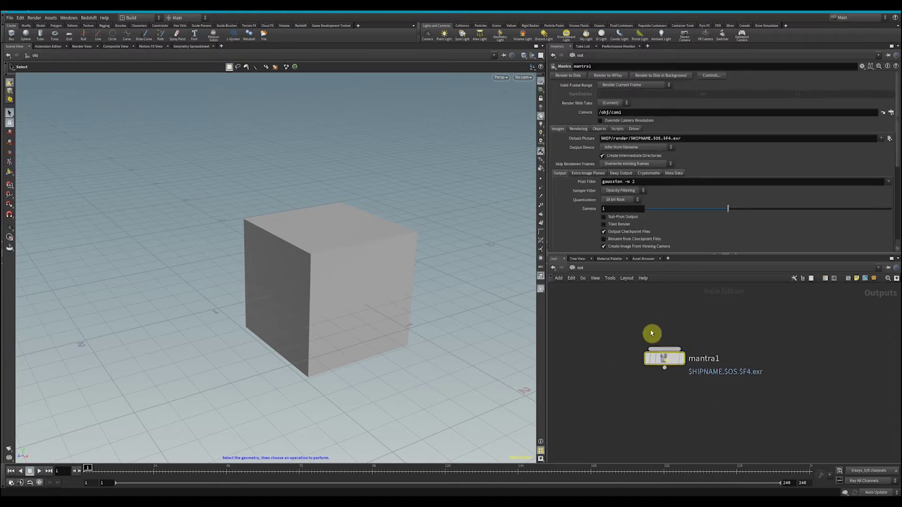
left_click(591, 270)
left_click(610, 301)
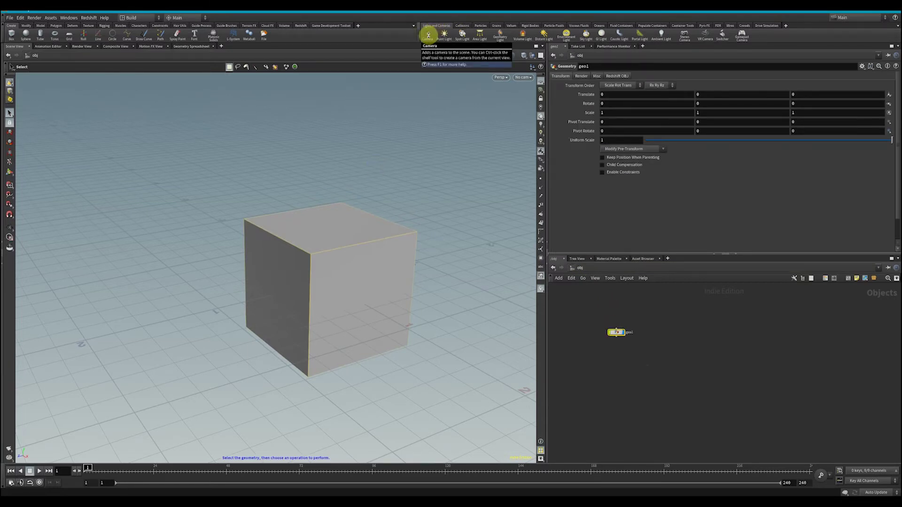
Step: Create cam1 from the current view, shift it along X, and switch to /out
left_click(428, 35, "ctrl")
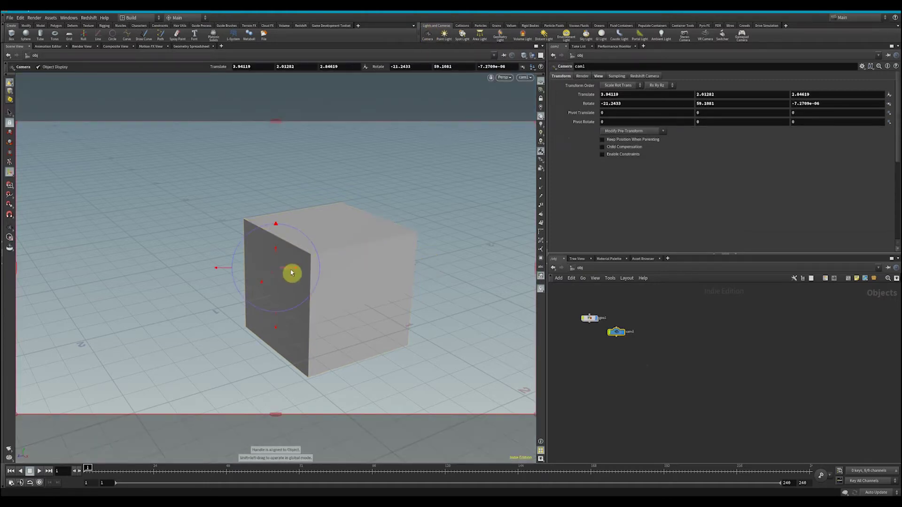
left_click_drag(293, 269, 312, 268)
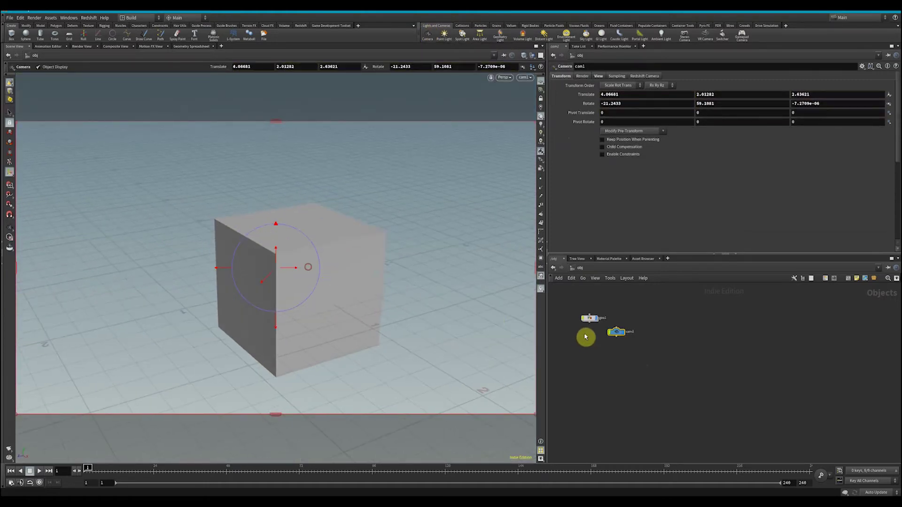
left_click(631, 272)
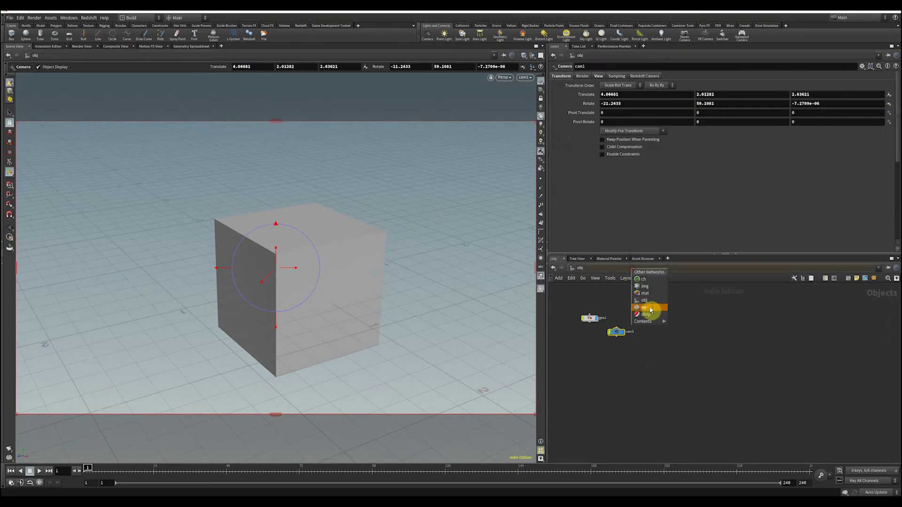
left_click(653, 308)
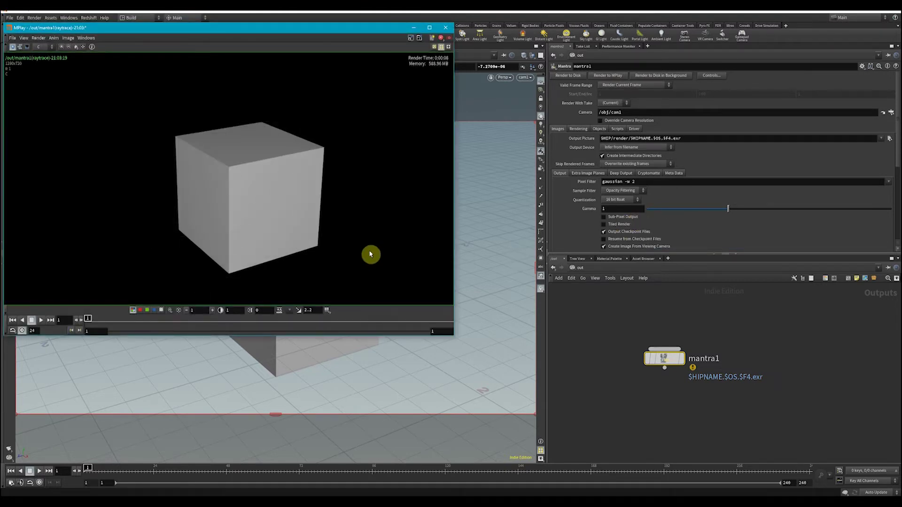
Step: Enable geo1's render-polygons-as-subdivision option in its Render settings
left_click(661, 268)
left_click(663, 301)
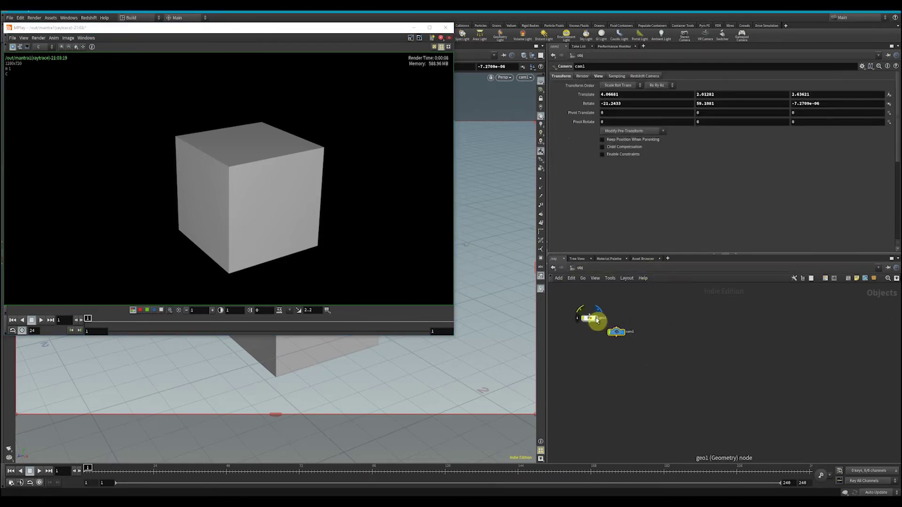
scroll(597, 321, "up", 3)
left_click(595, 319)
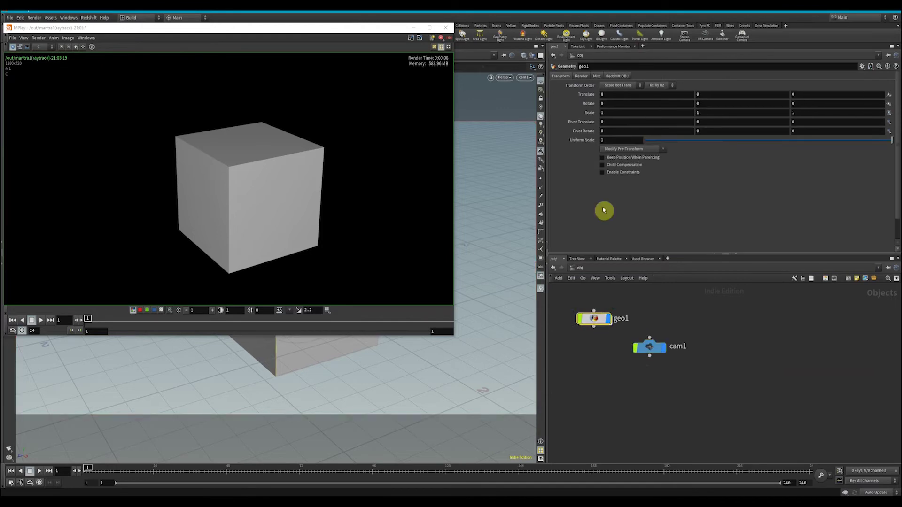
left_click(582, 77)
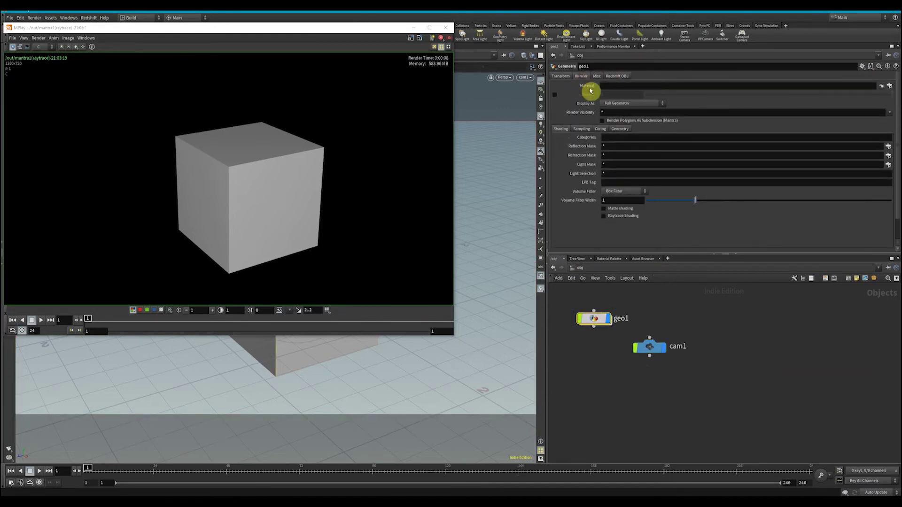
left_click(604, 121)
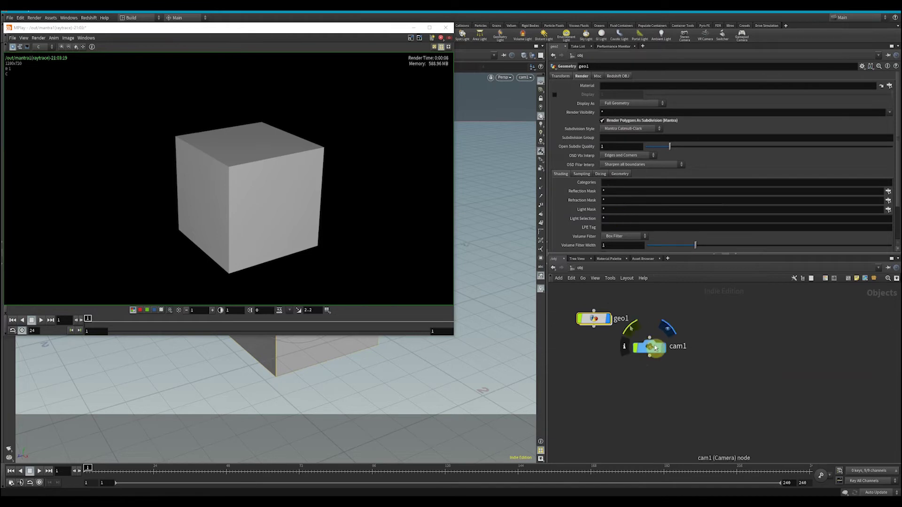
Step: Re-render from /out, then return to /obj and dive into geo1
left_click(623, 268)
left_click(641, 306)
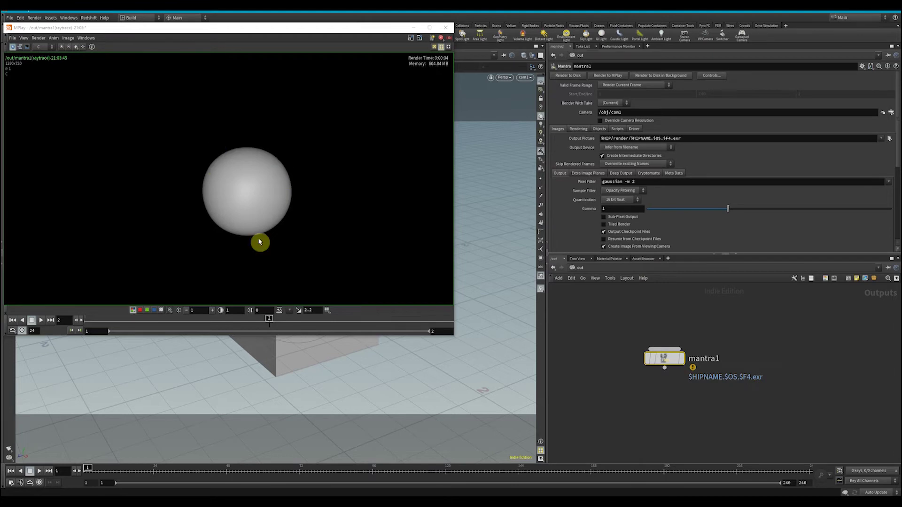
left_click(641, 268)
left_click(654, 303)
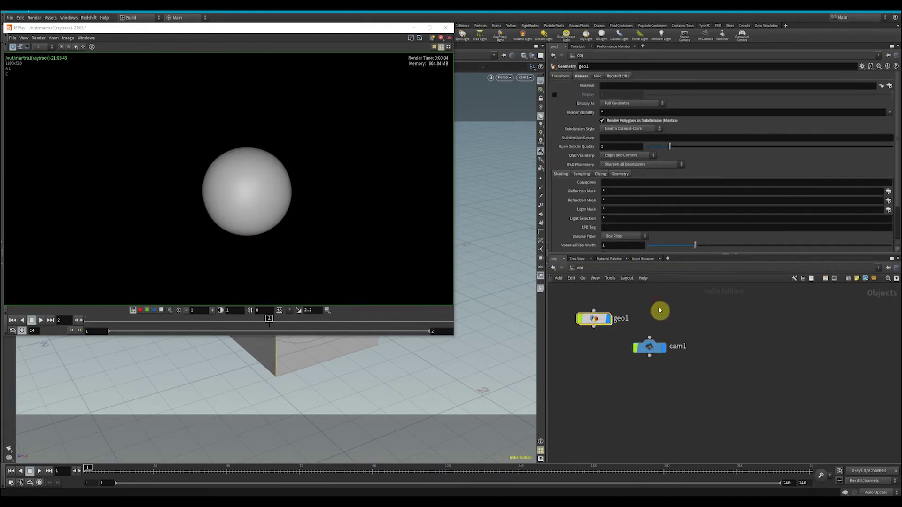
double_click(602, 322)
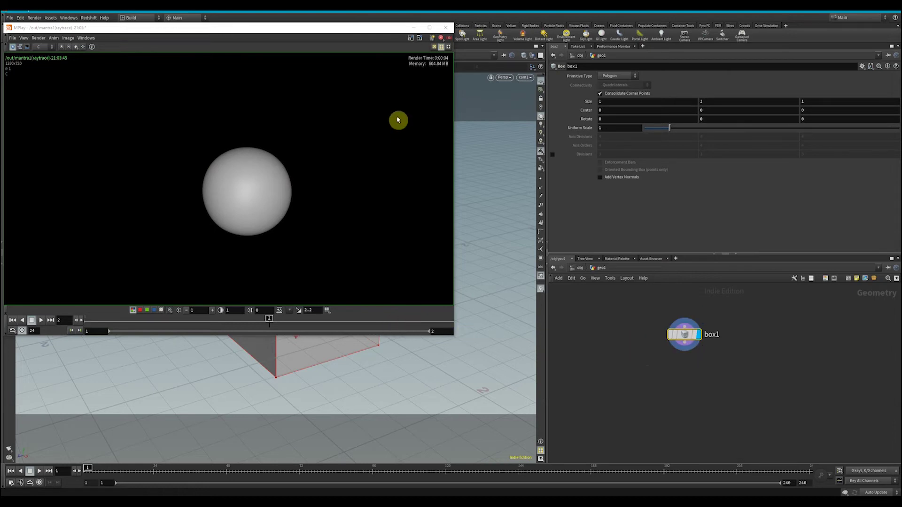
Step: Add a displayed subdivide1 node fed by box1 and raise its Depth to 3
left_click(416, 36)
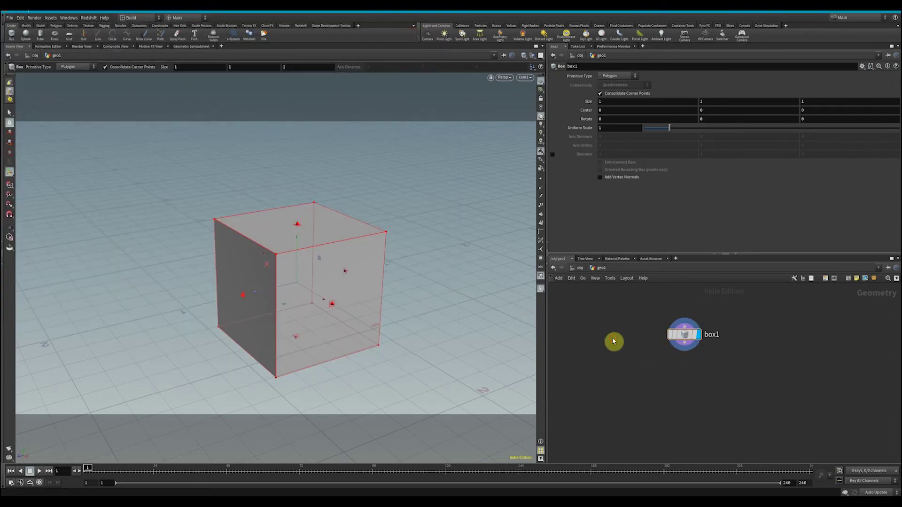
key("Tab")
type("subd")
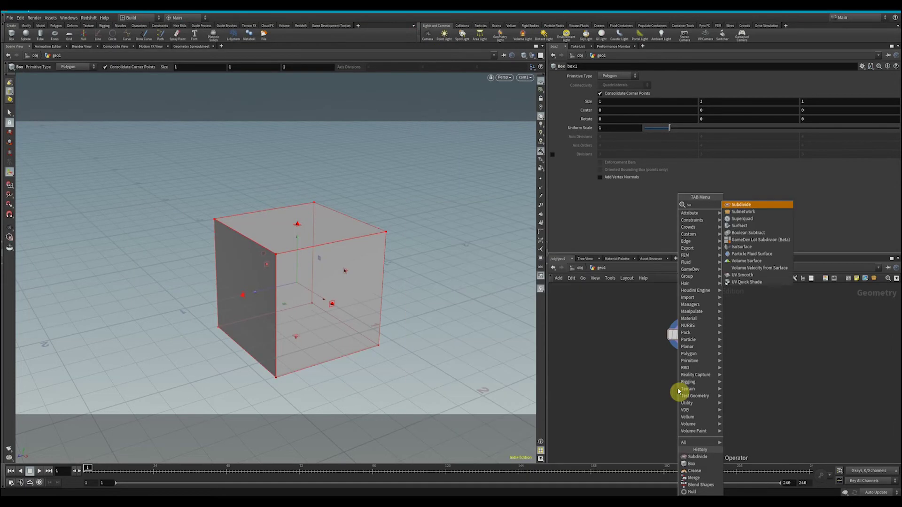
key("Return")
left_click_drag(671, 380, 685, 350)
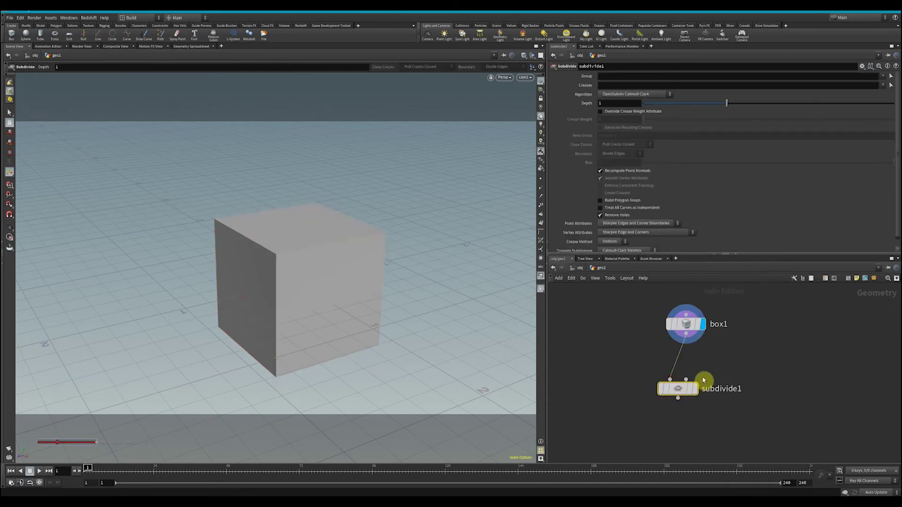
left_click(693, 389)
left_click_drag(749, 105, 893, 103)
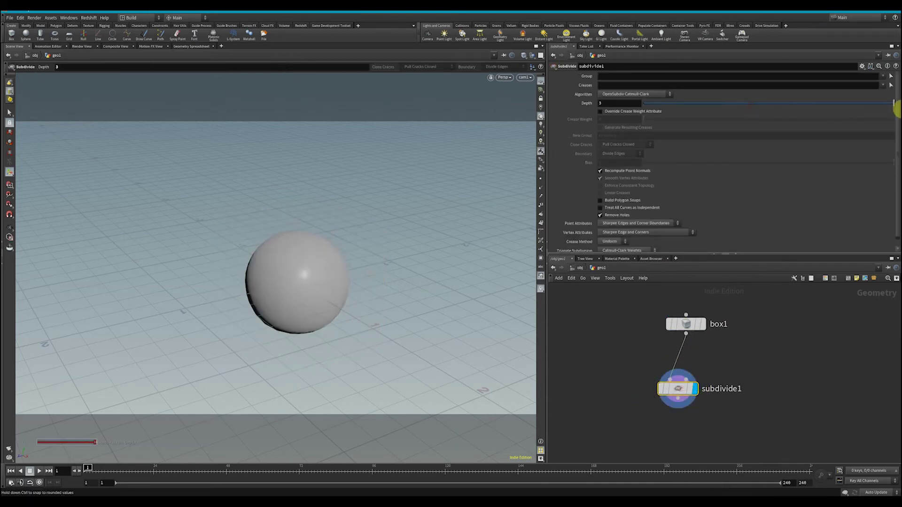
left_click(704, 358)
key("Tab")
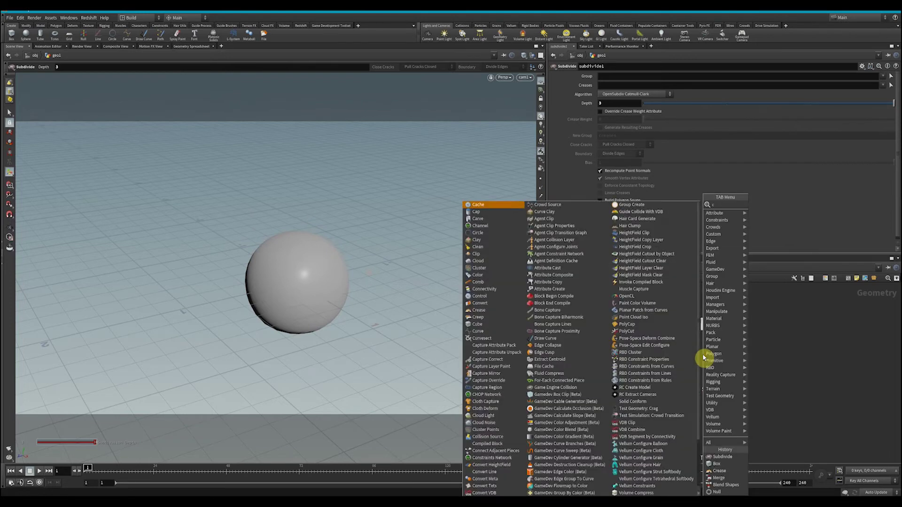
Step: Insert a crease1 node on the wire between box1 and subdivide1
type("cre")
key("Return")
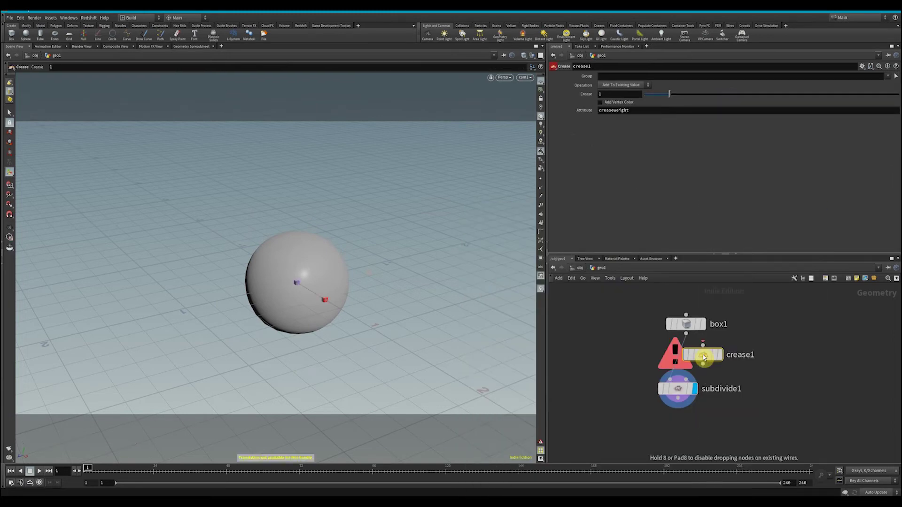
left_click(704, 358)
left_click(695, 364)
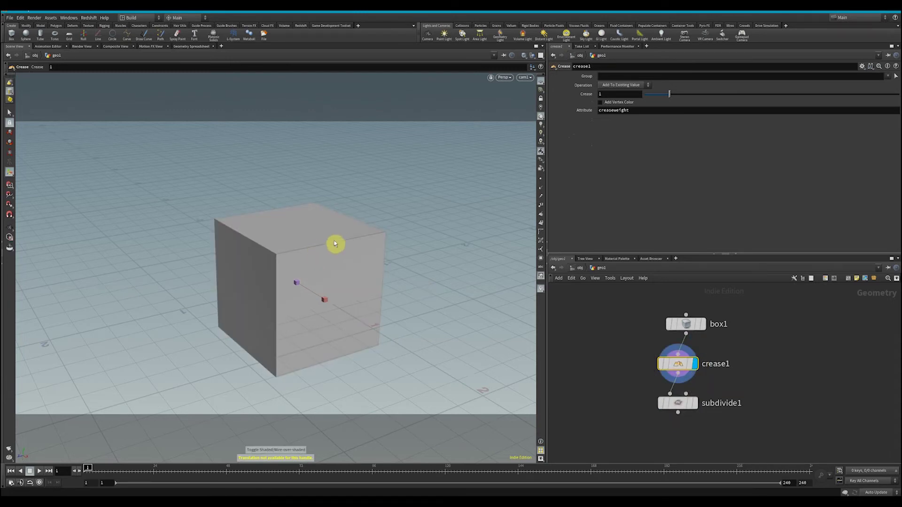
key("Escape")
left_click_drag(365, 282, 338, 253)
key("Return")
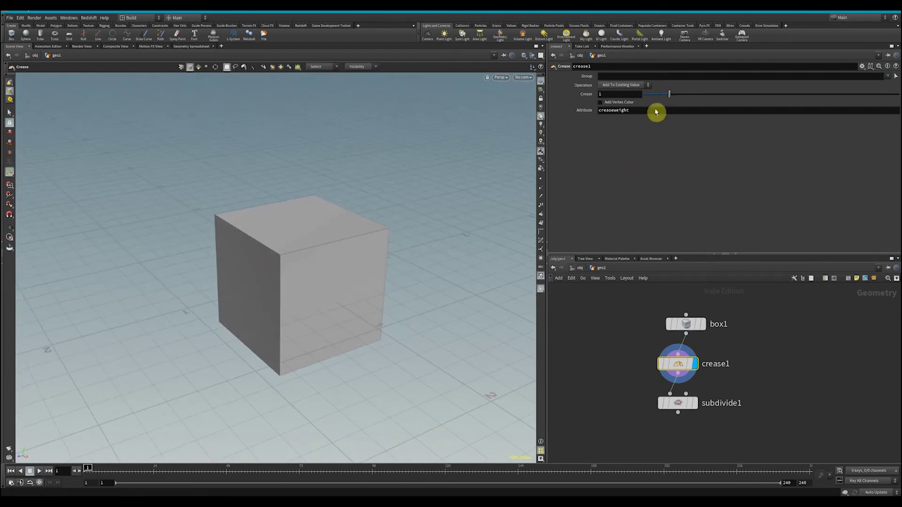
Step: Crease the cube's top-front and front vertical edges, then display subdivide1 again
left_click(895, 76)
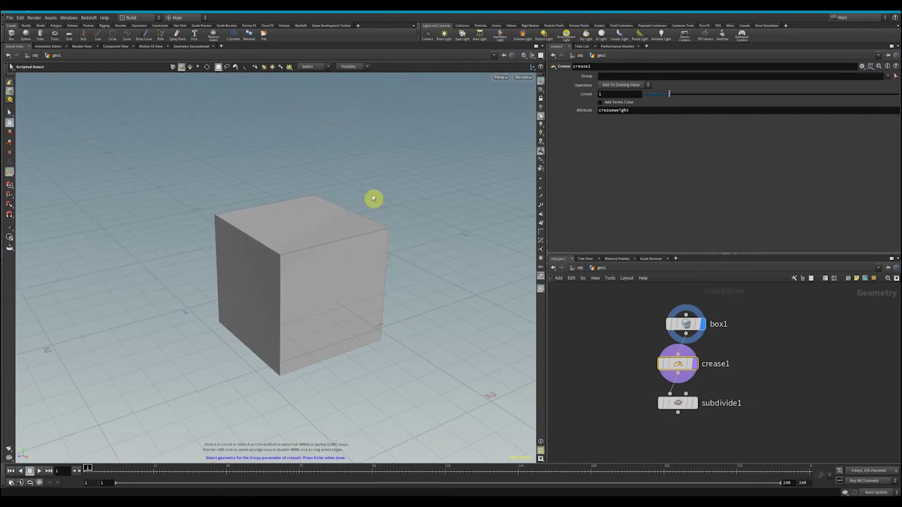
left_click(343, 240)
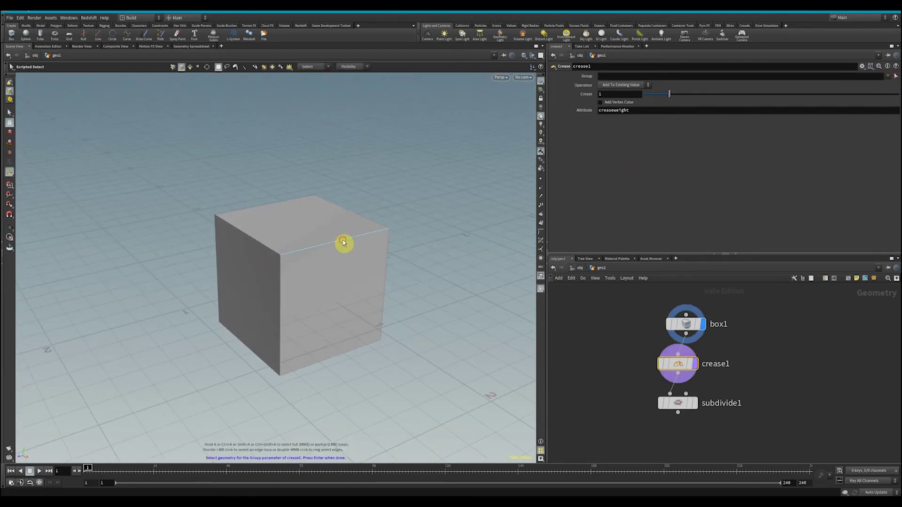
left_click(276, 264, "shift")
key("Return")
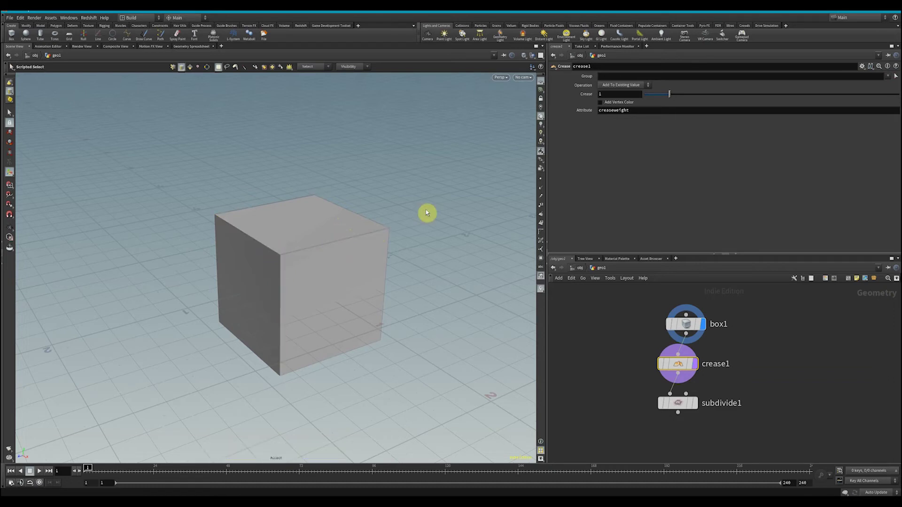
left_click(694, 404)
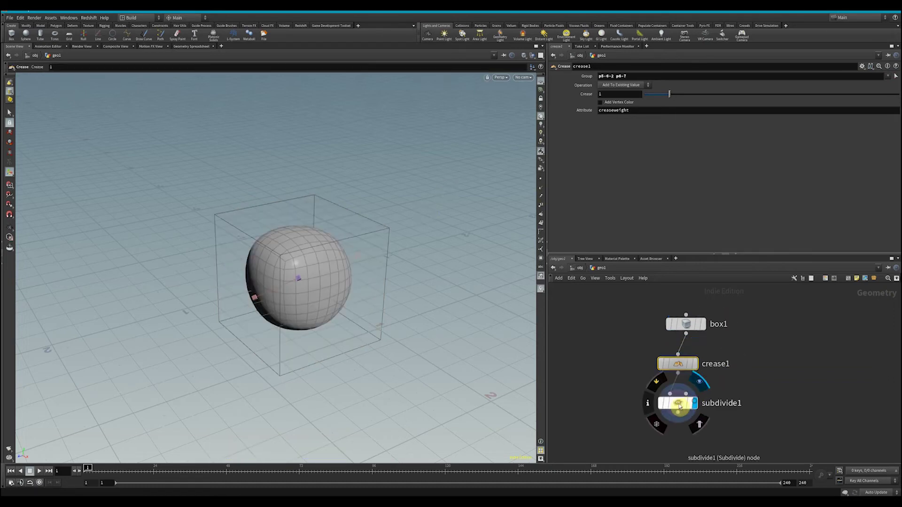
left_click(681, 403)
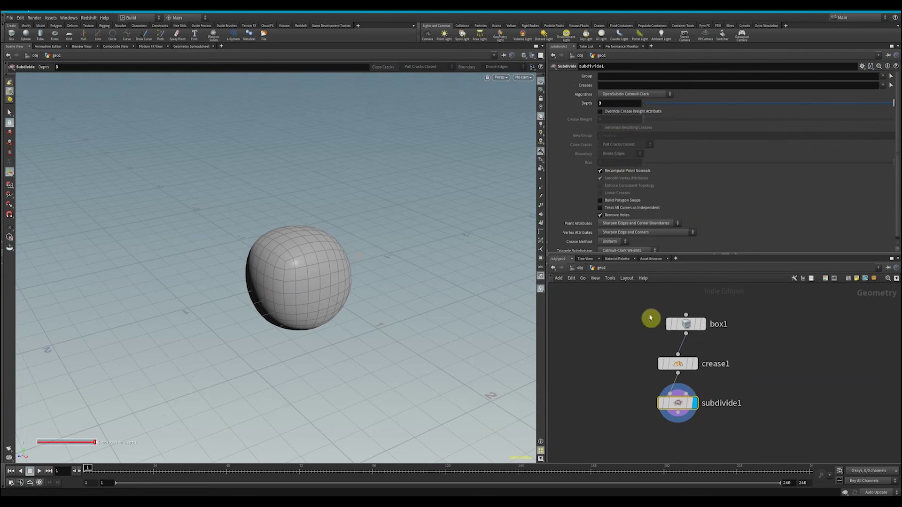
key("Escape")
Step: Raise crease1's crease weight to 2.93
mouse_move(379, 283)
left_mouse_down()
mouse_move(363, 270)
mouse_move(503, 258)
mouse_move(362, 280)
mouse_move(384, 298)
mouse_move(374, 284)
mouse_move(395, 286)
left_mouse_up()
key("Return")
left_click(679, 363)
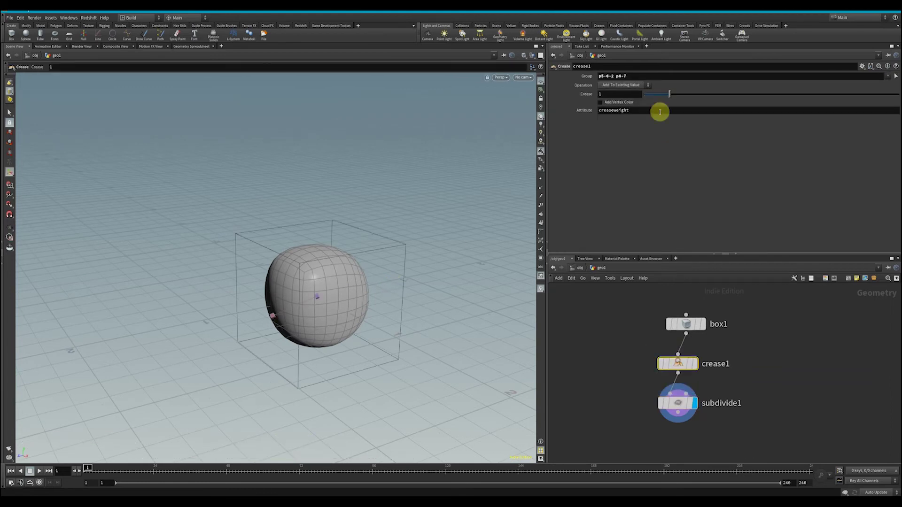
left_click_drag(674, 93, 898, 101)
Step: Orbit around the subdivided box to inspect the crease, then delete the subdivide1 node
left_click(682, 405)
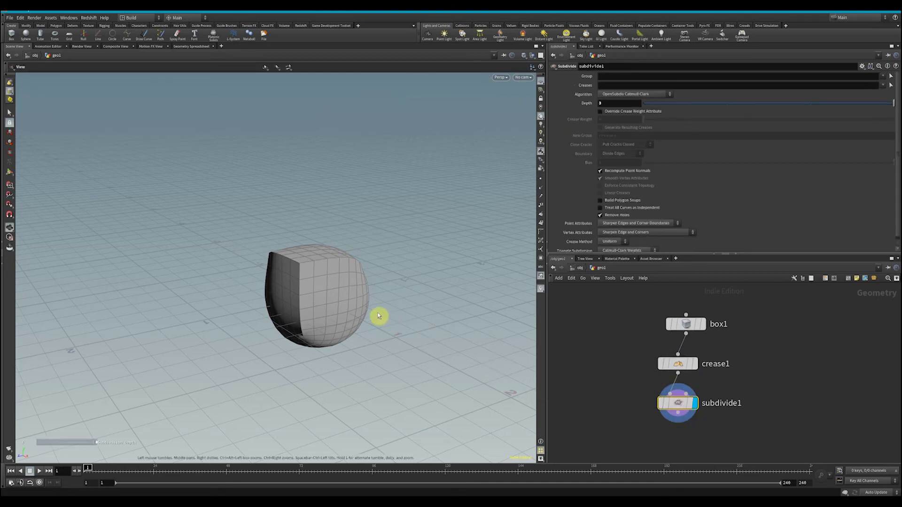
left_click_drag(377, 316, 340, 307)
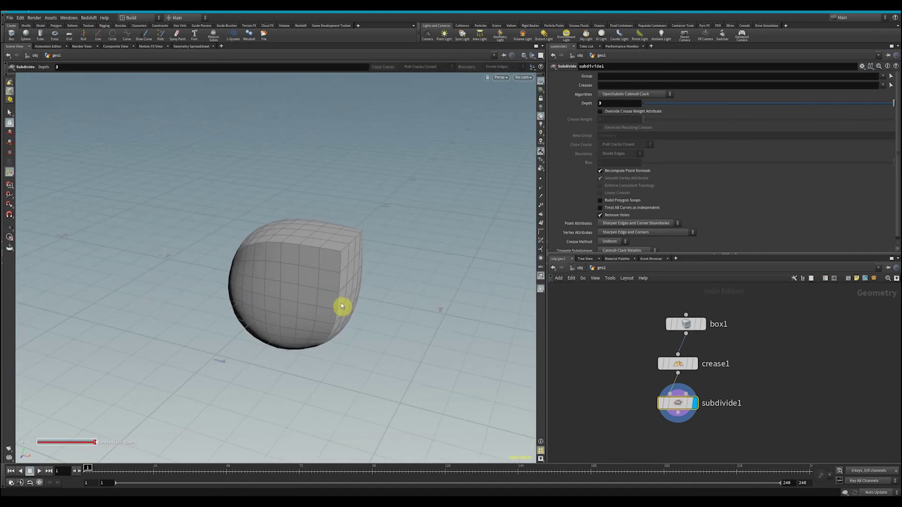
mouse_move(684, 405)
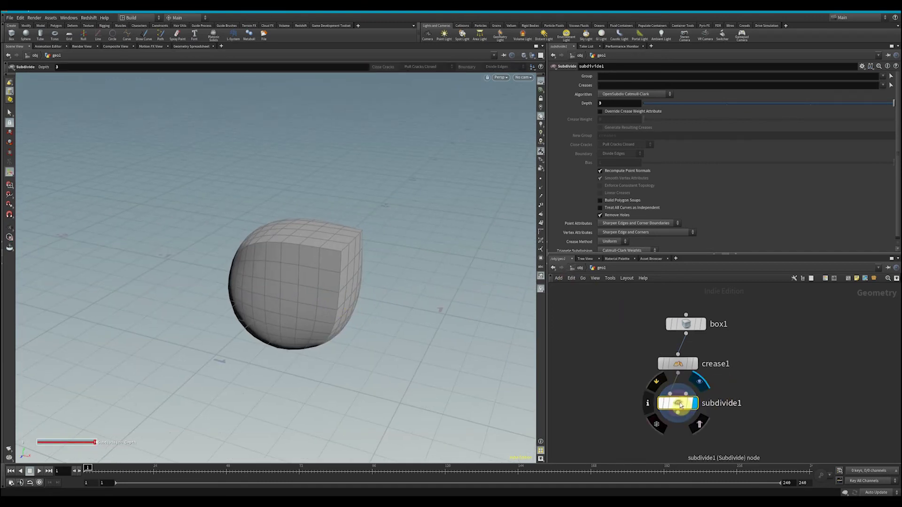
key("Delete")
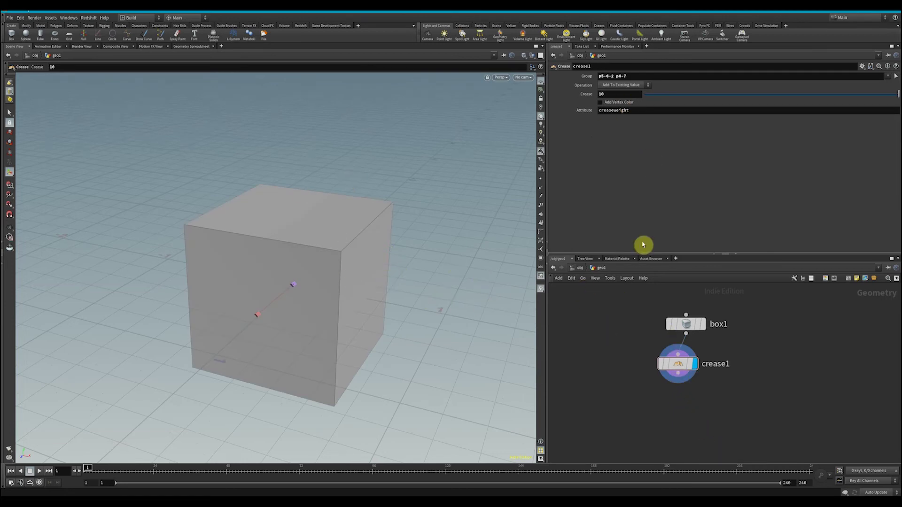
Step: Go up to the object level and switch to the out network holding mantra1
left_click(581, 268)
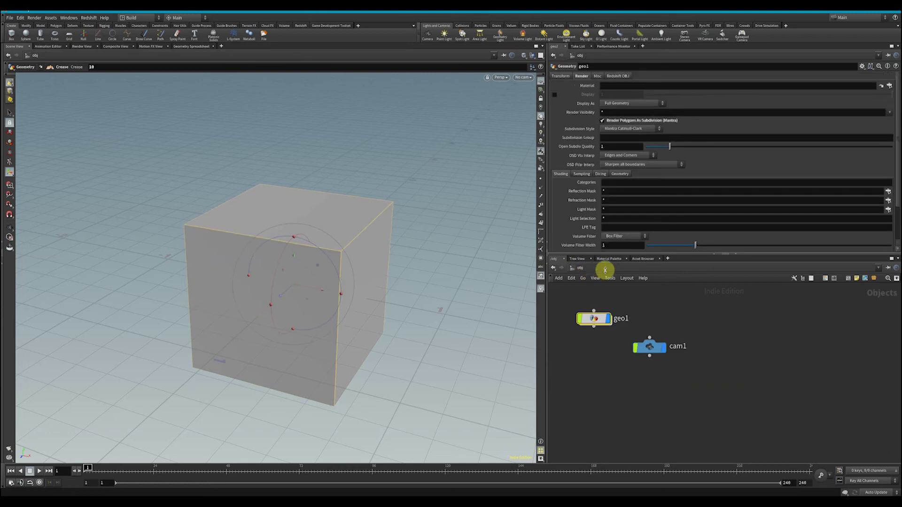
left_click(605, 268)
left_click(626, 309)
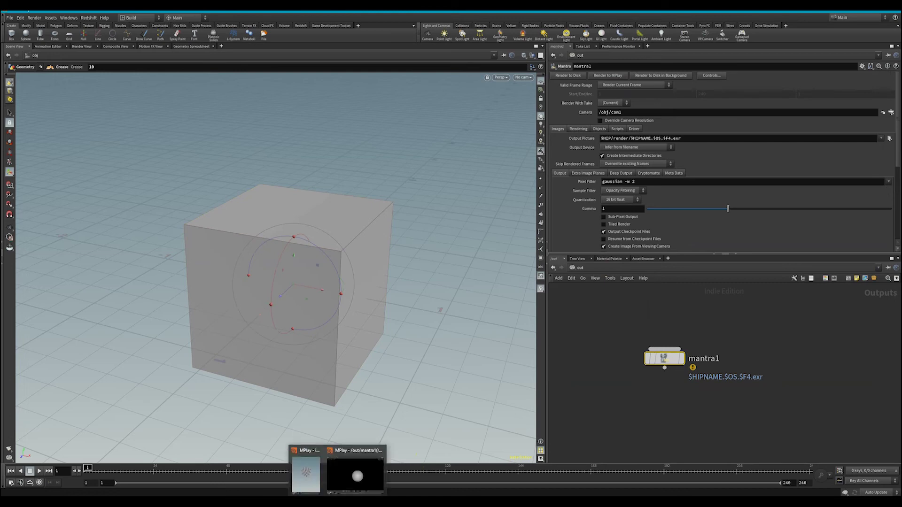
Step: Bring the MPlay render preview window to the front
left_click(347, 479)
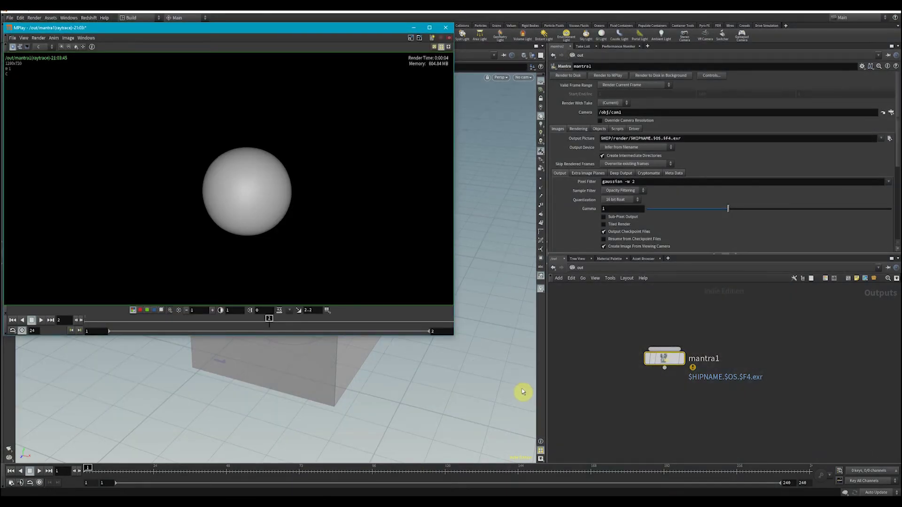